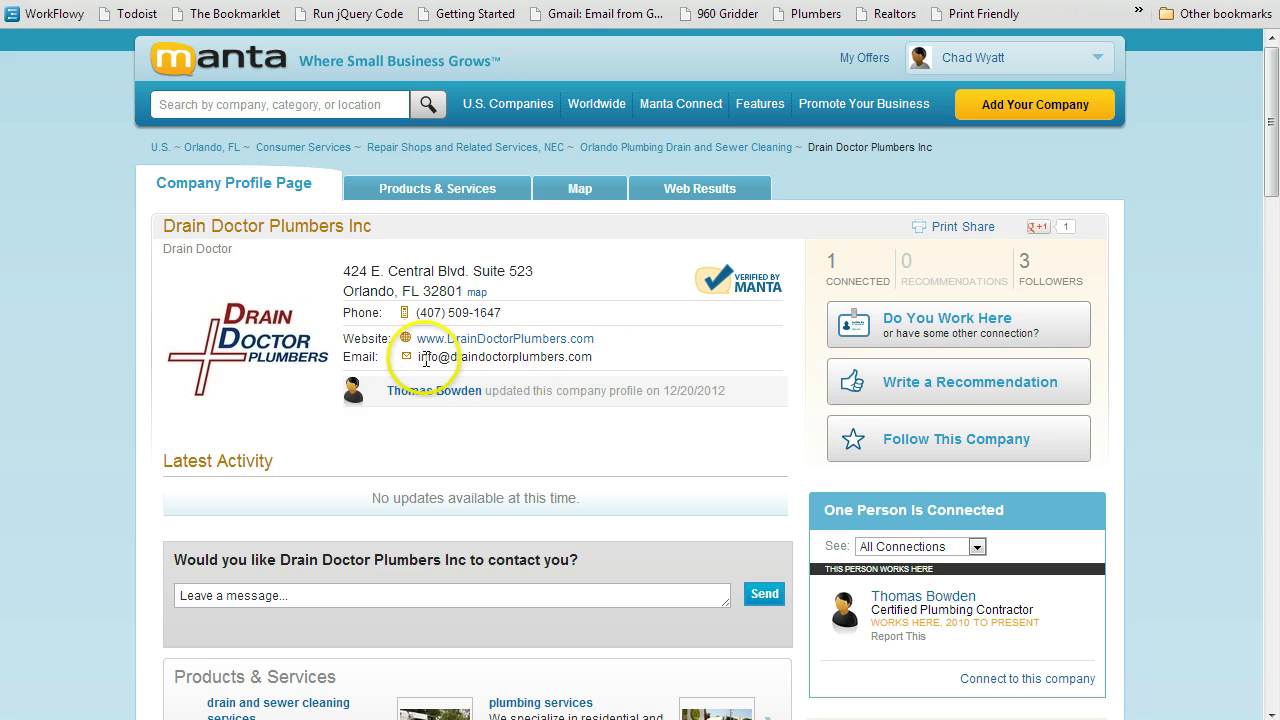
Step: Select the business email address on the Drain Doctor Plumbers Inc Manta profile
scroll(512, 366, down, 2)
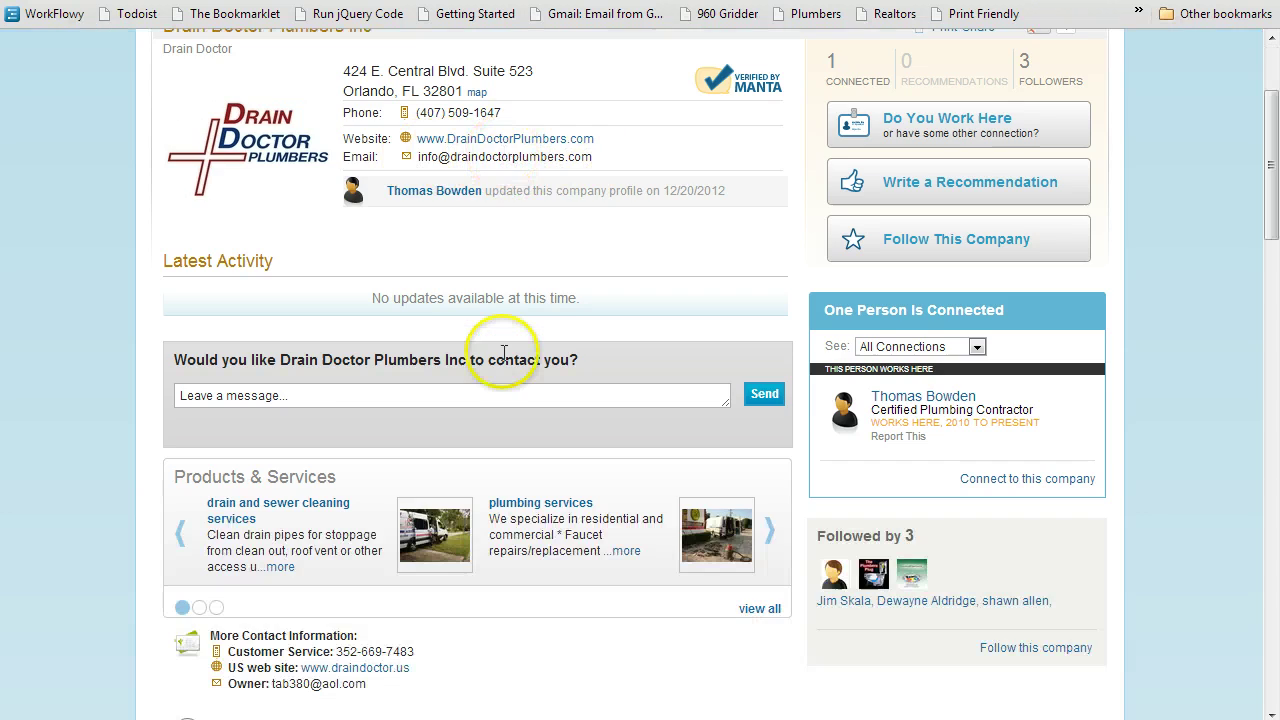
scroll(503, 360, up, 2)
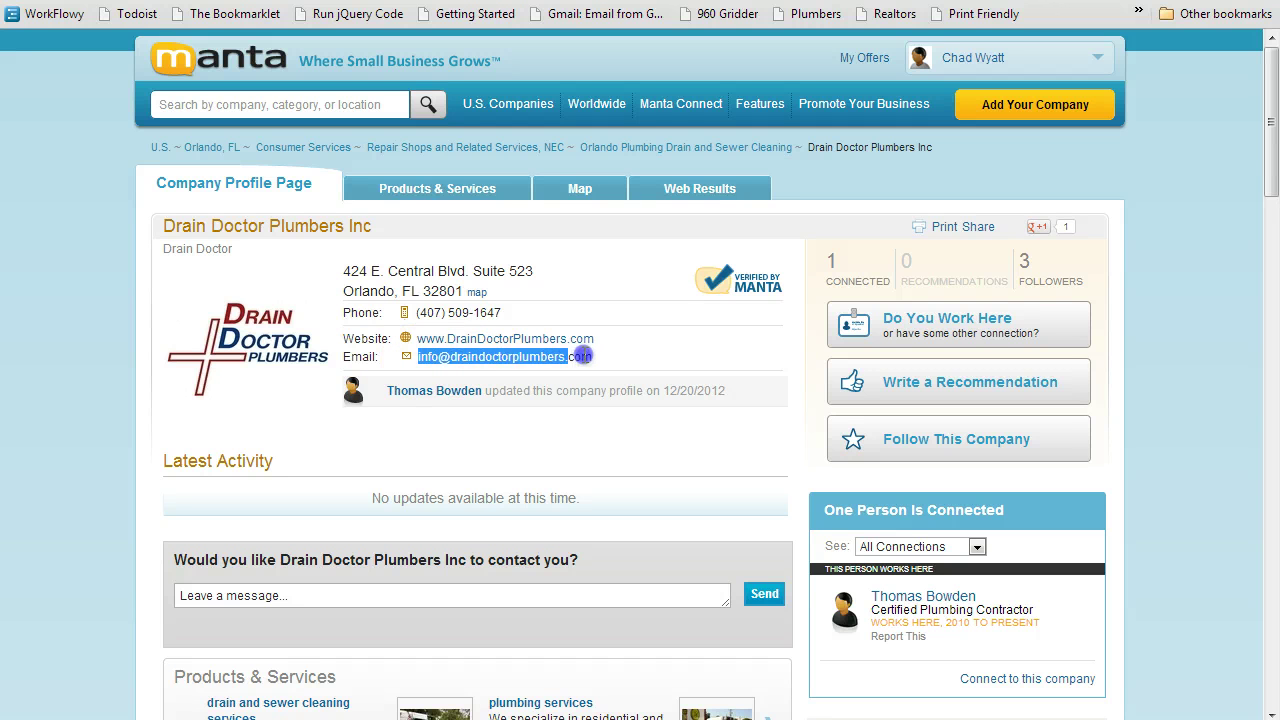
click(595, 358)
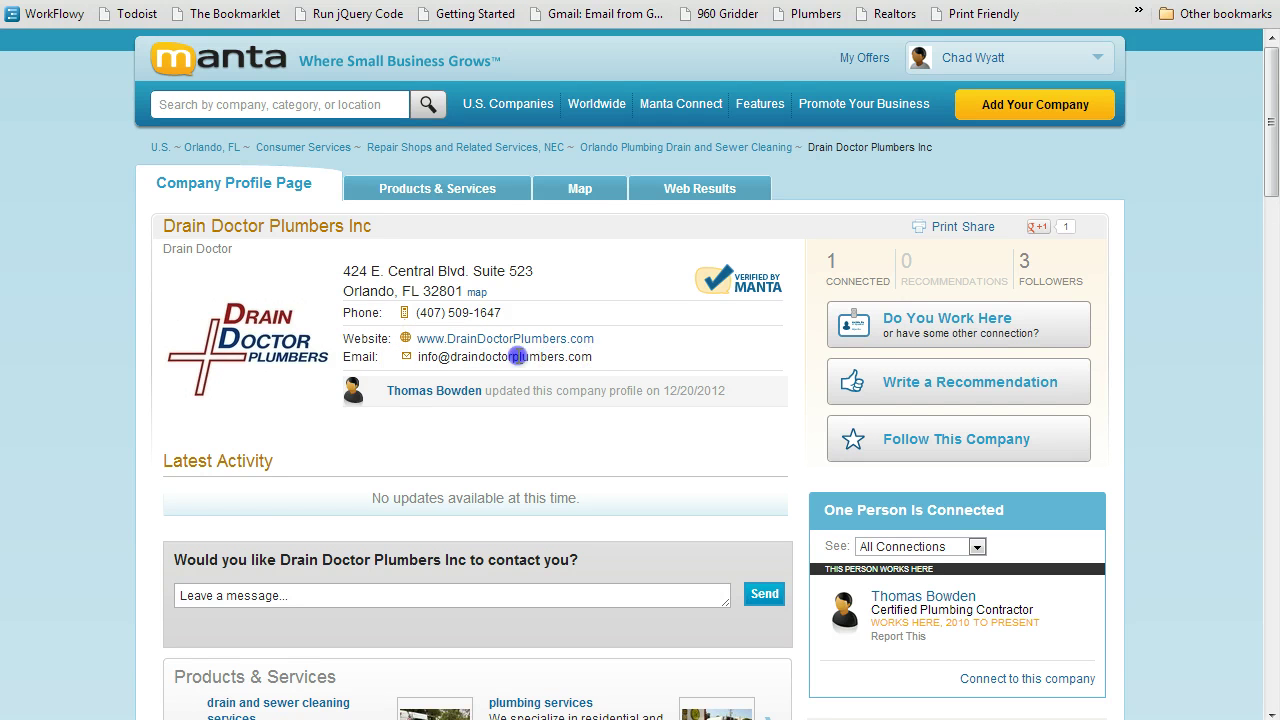
drag(472, 355, 424, 355)
click(418, 367)
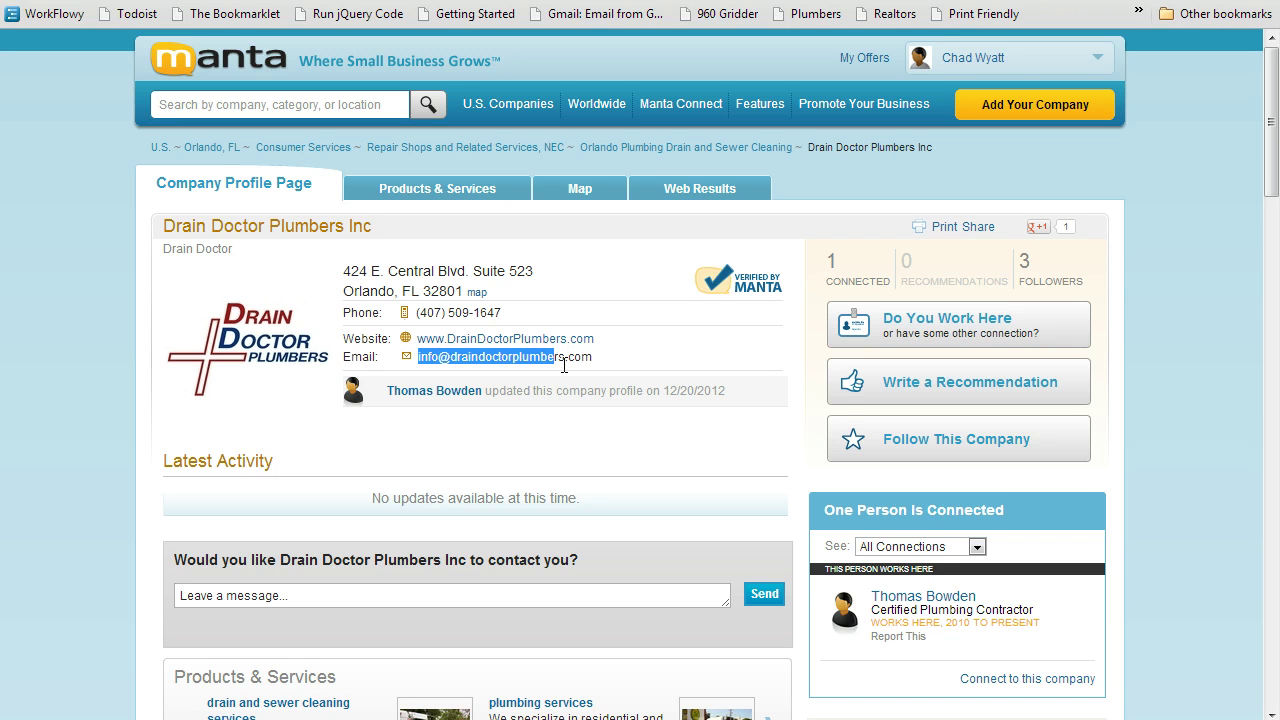
drag(582, 356, 594, 363)
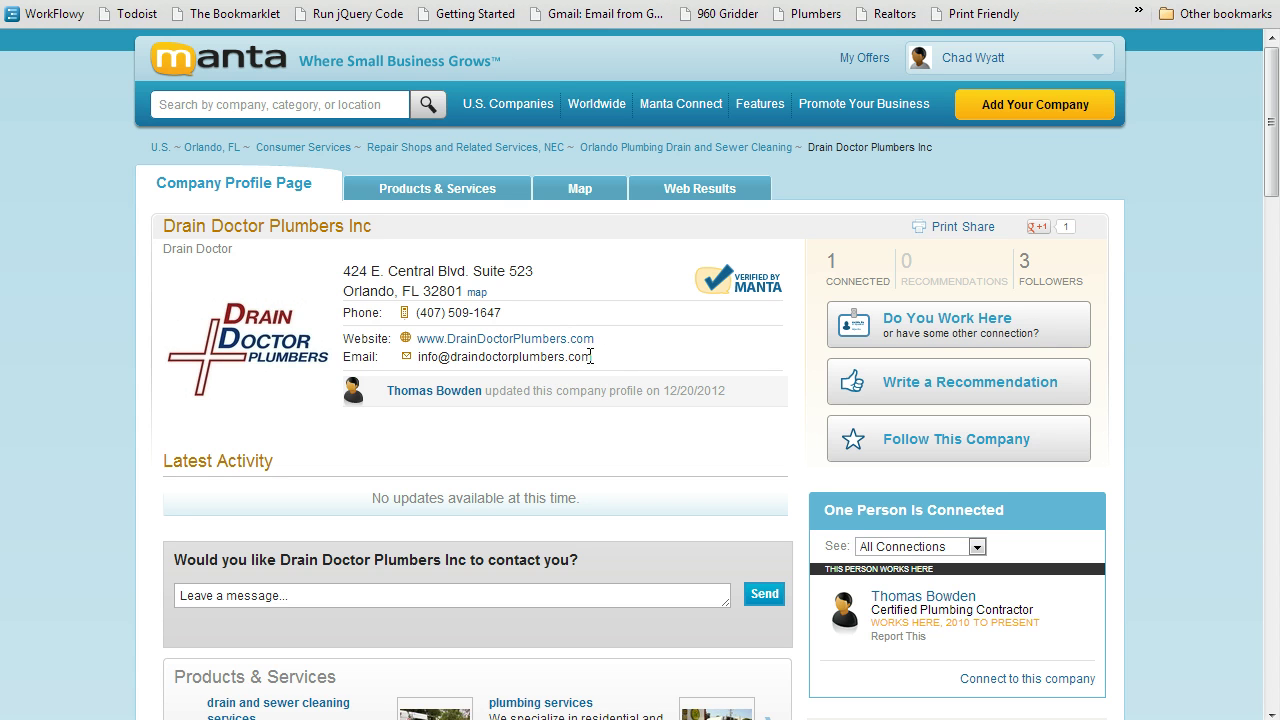
click(594, 358)
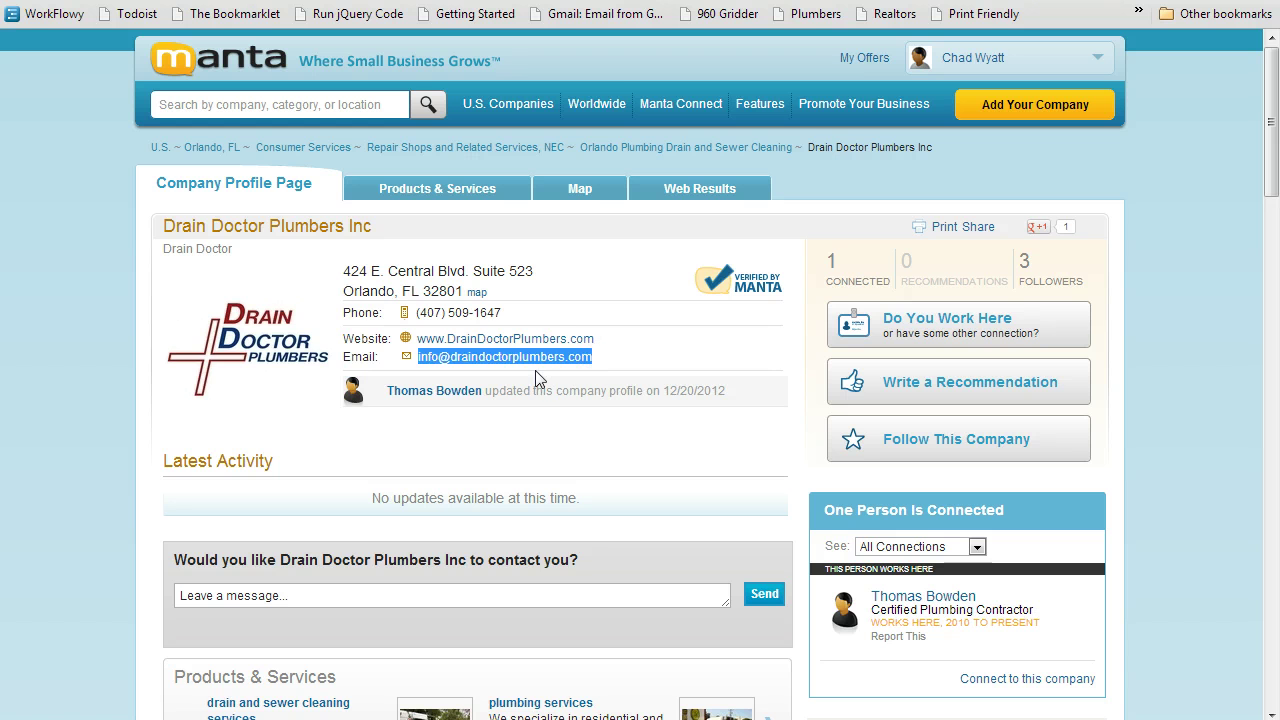
click(500, 356)
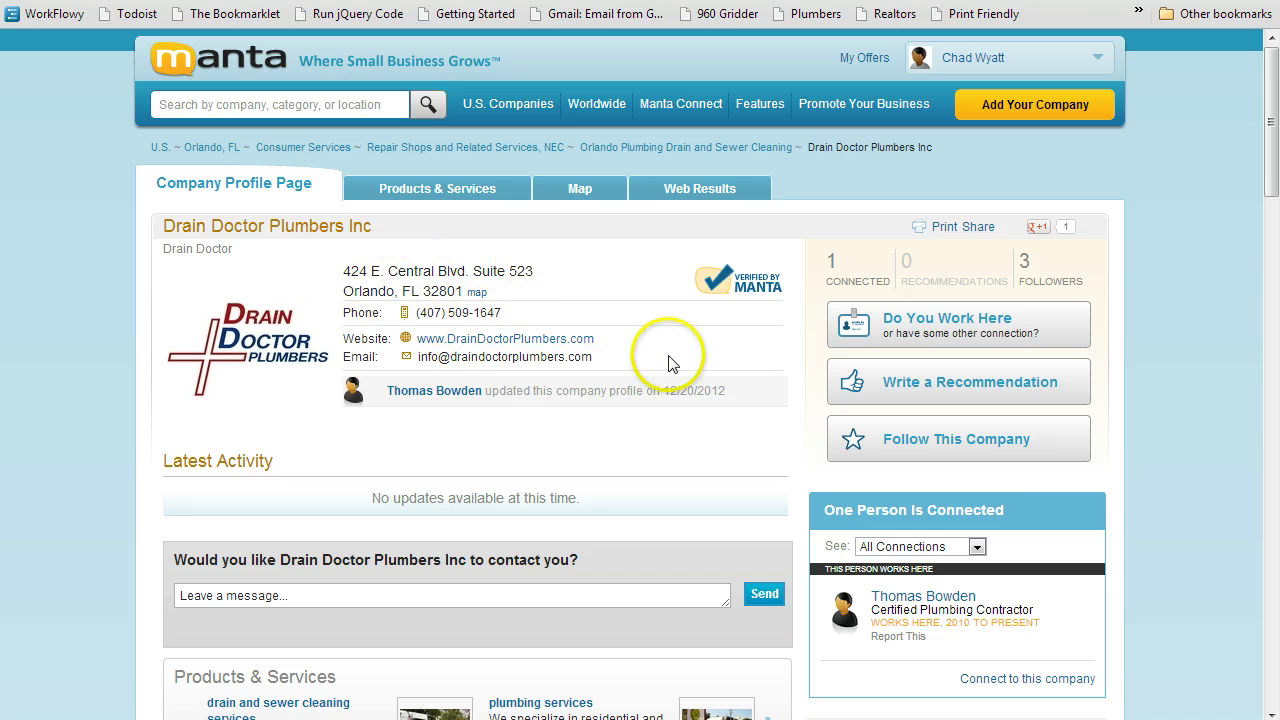
Step: Run the Plumbers bookmarklet and open a prefilled Gmail draft from the tracked email link
scroll(670, 363, down, 3)
scroll(507, 383, down, 3)
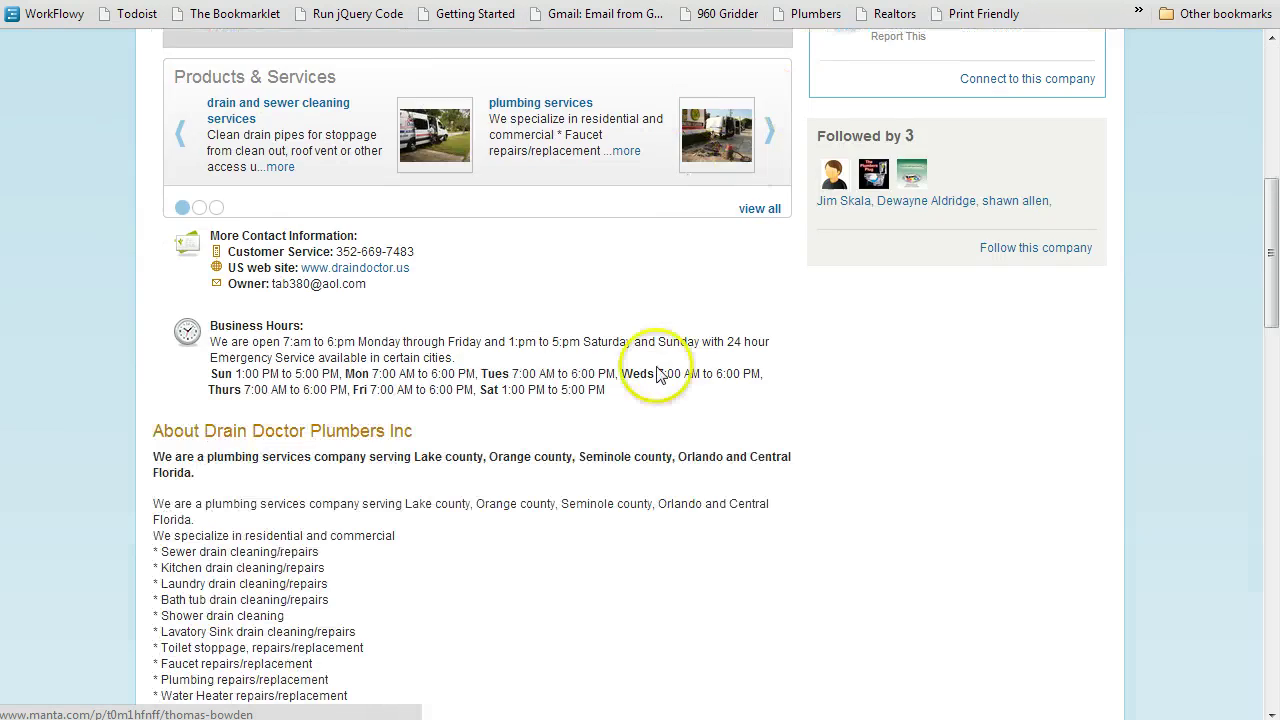
scroll(186, 314, down, 4)
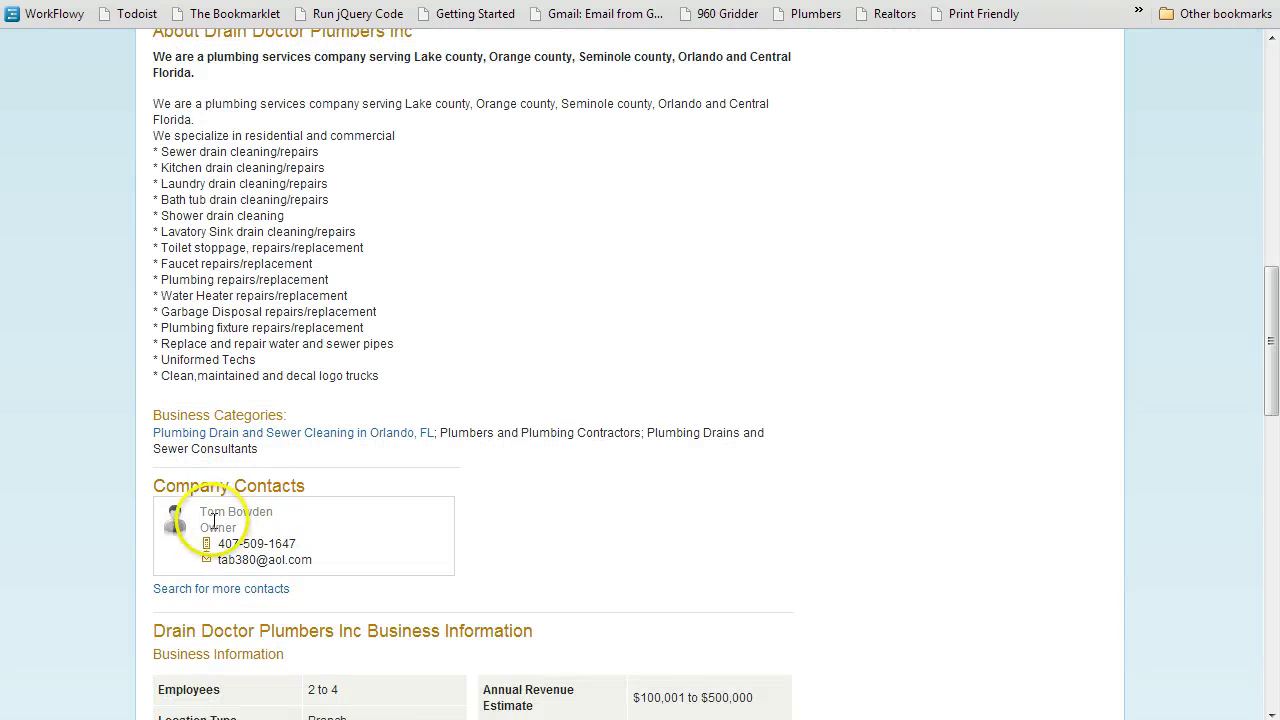
scroll(300, 500, up, 12)
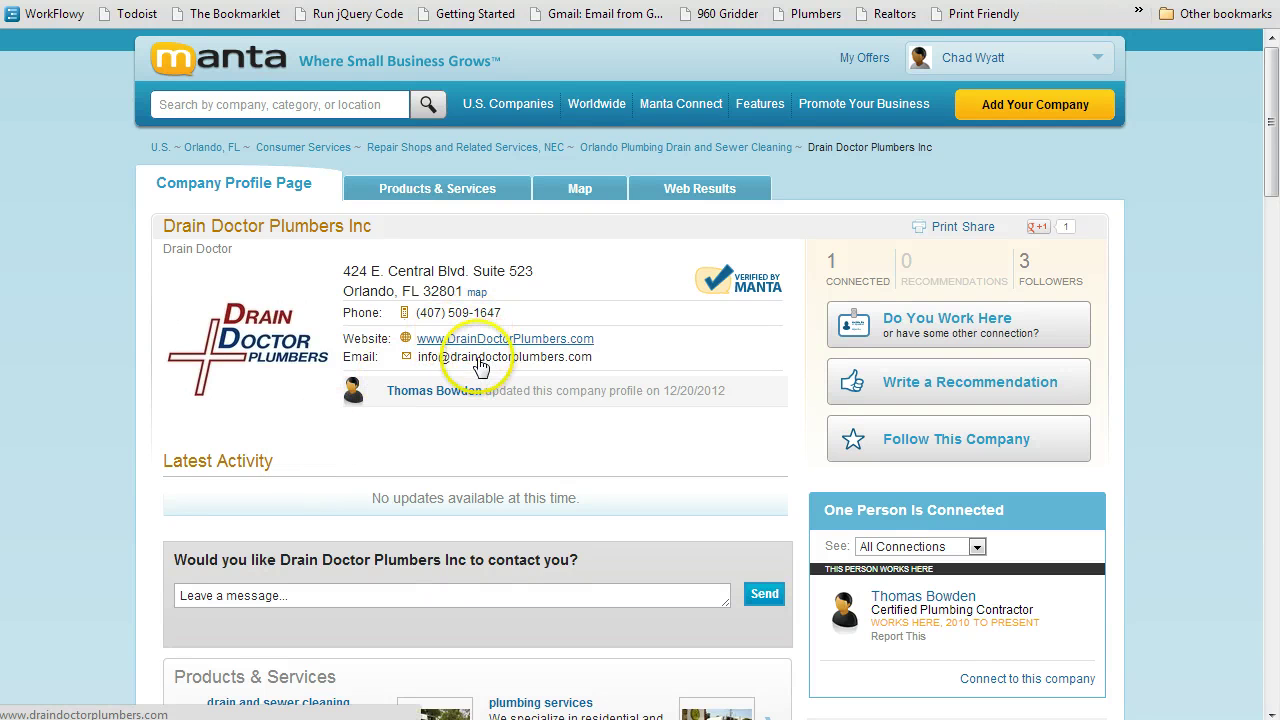
scroll(490, 375, down, 1)
scroll(488, 384, up, 1)
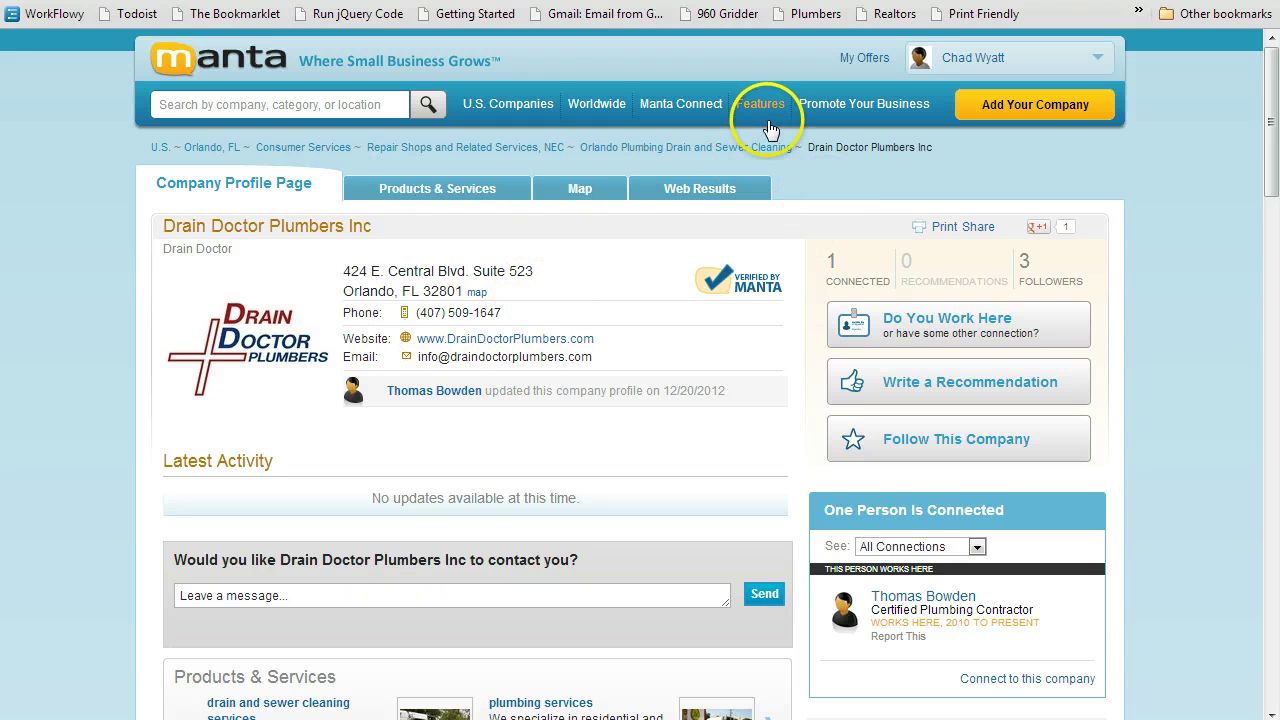
click(812, 18)
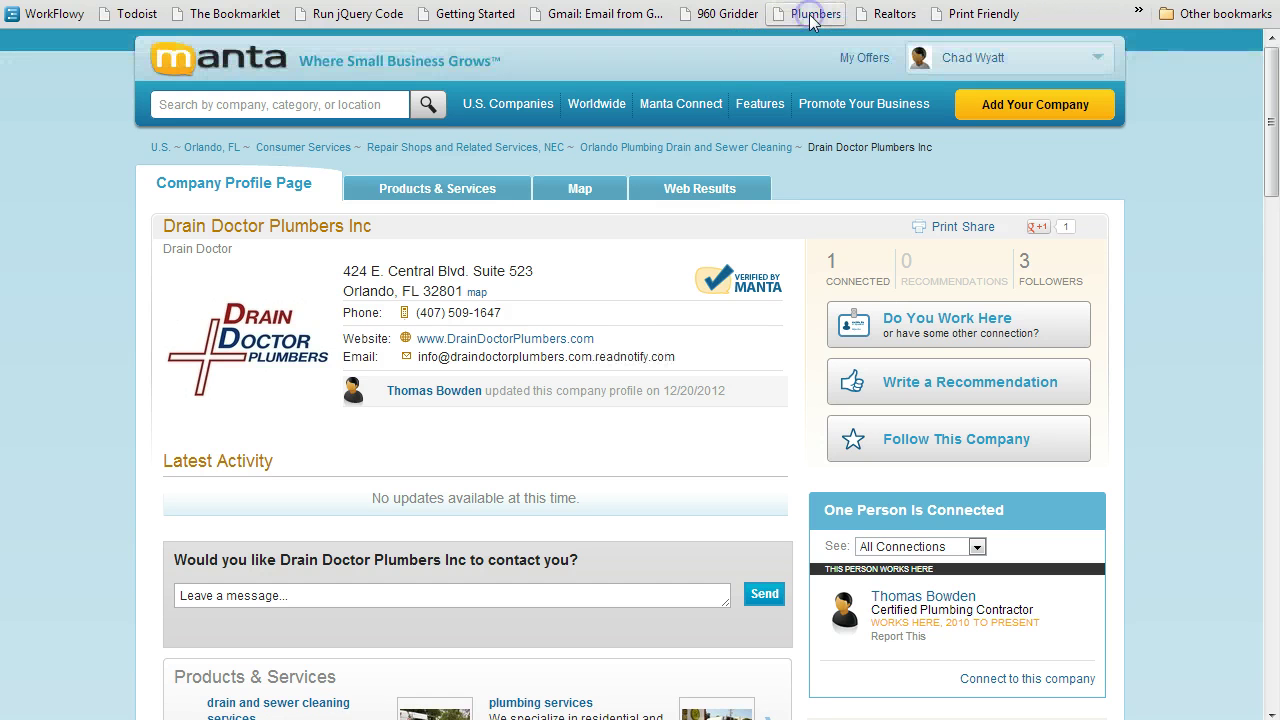
click(498, 360)
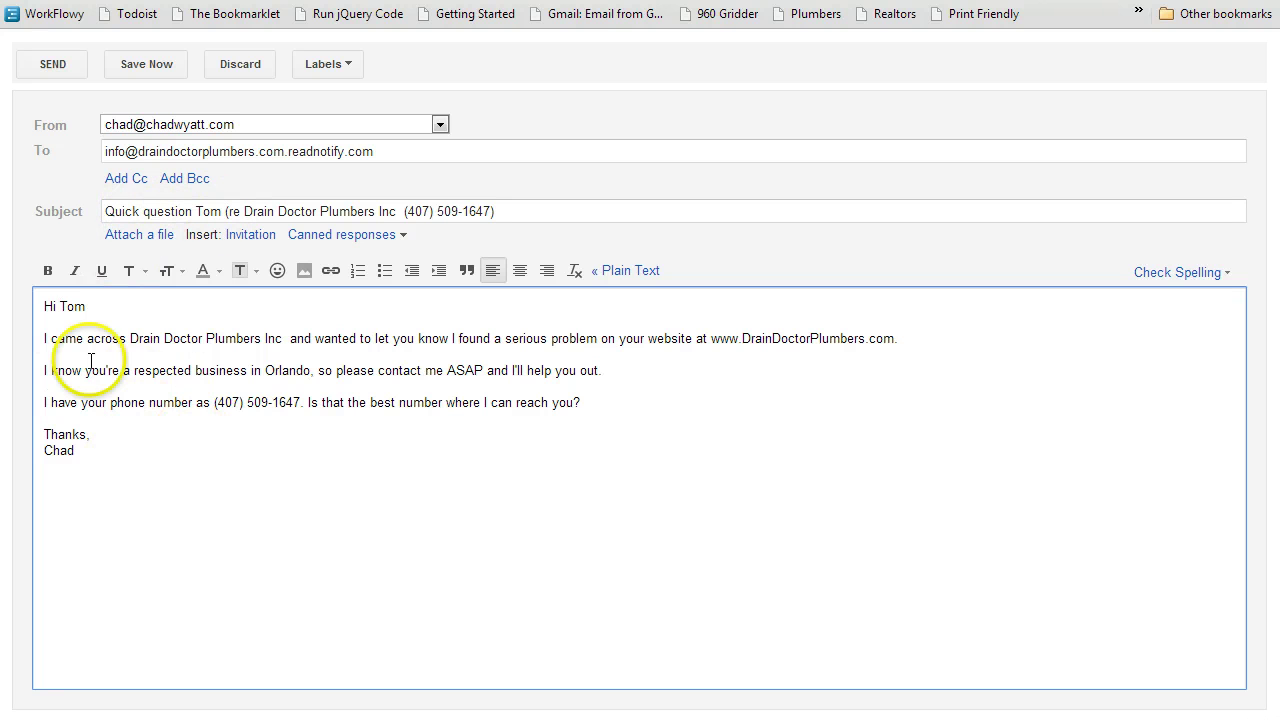
click(243, 212)
drag(401, 211, 486, 211)
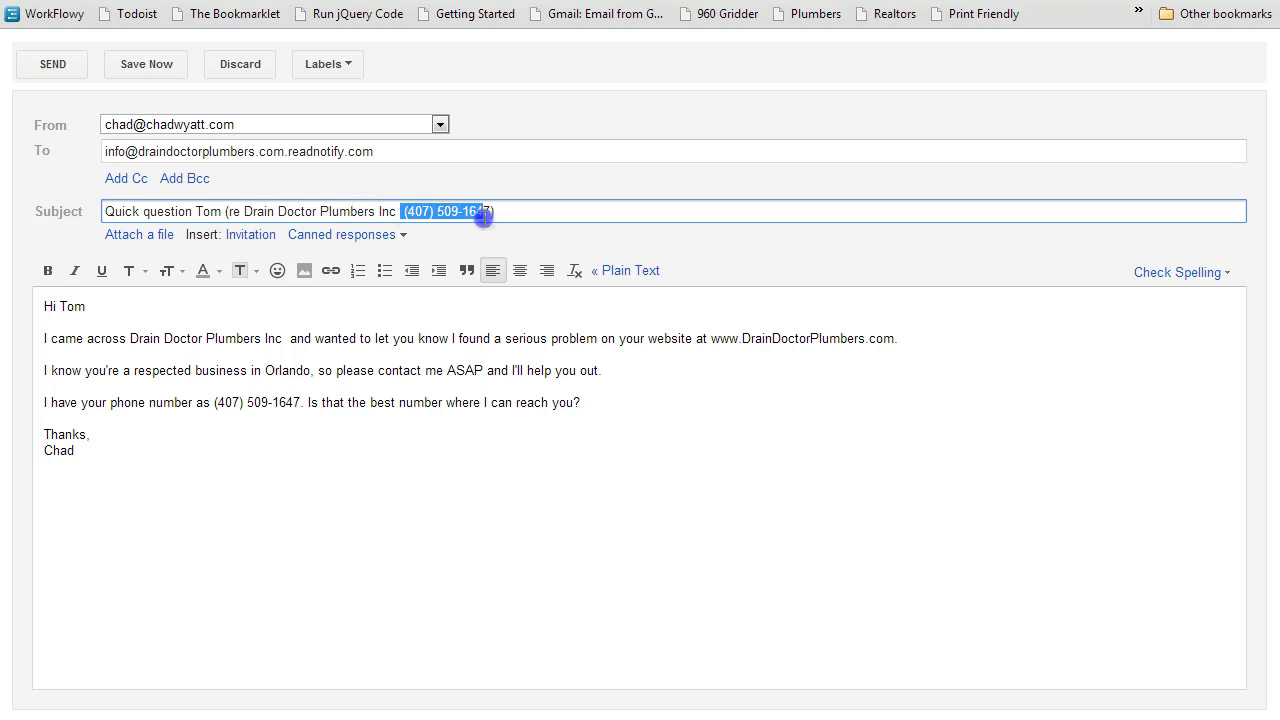
click(65, 306)
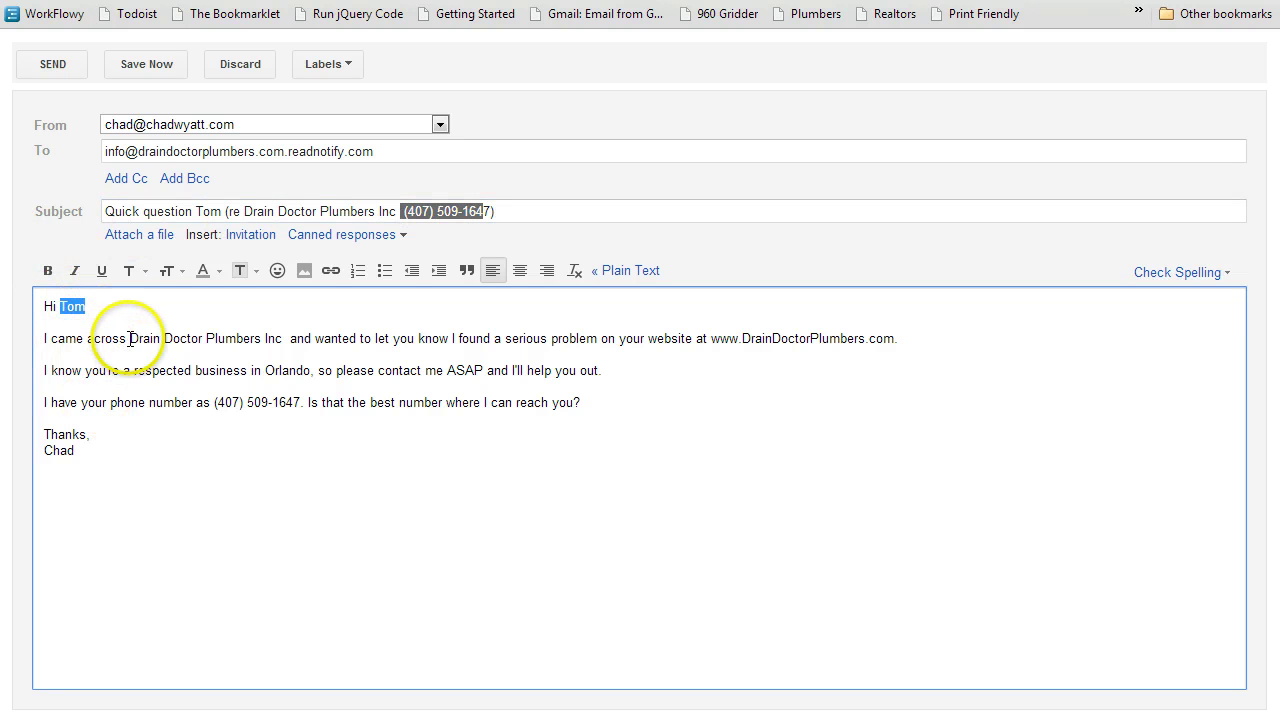
drag(128, 338, 288, 338)
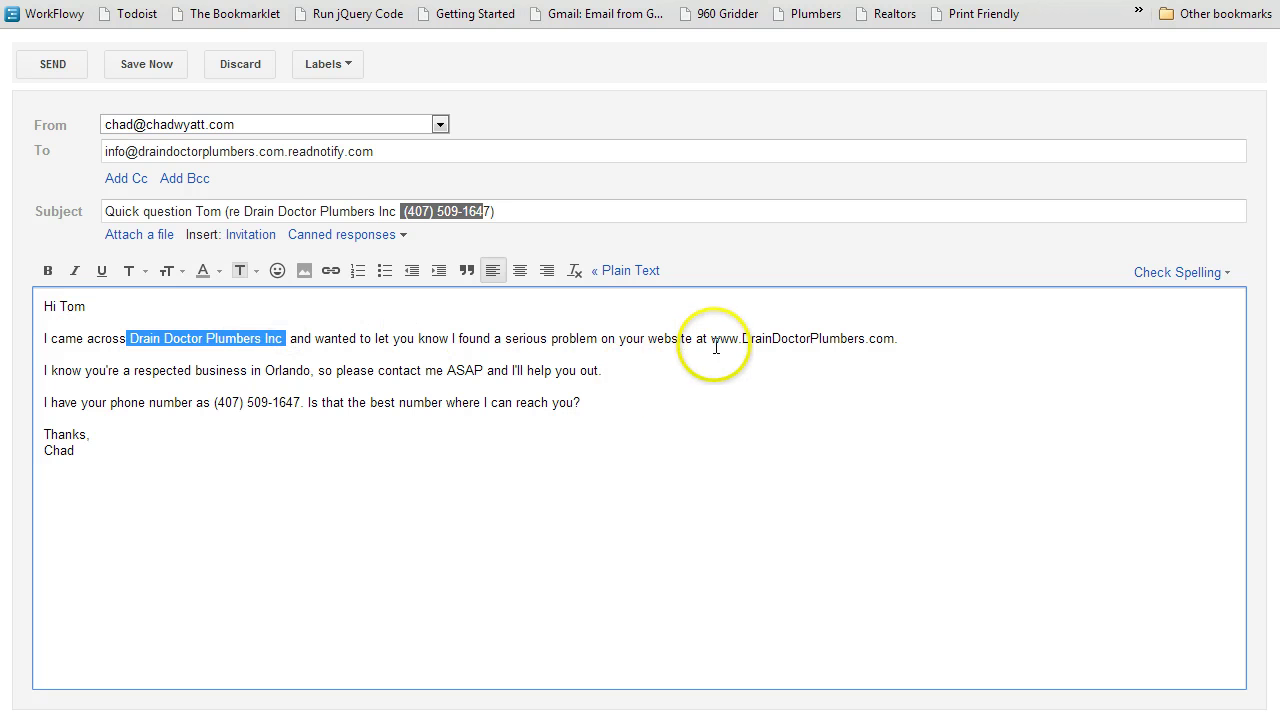
drag(712, 338, 892, 340)
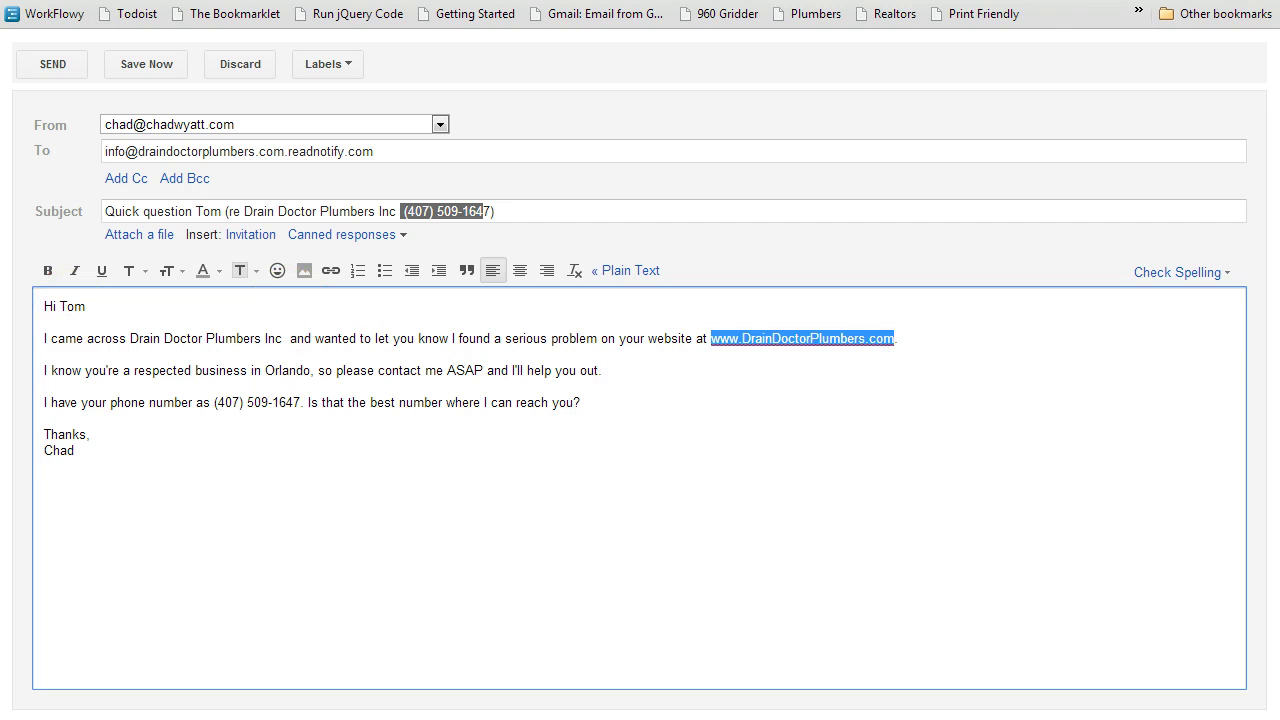
double_click(283, 371)
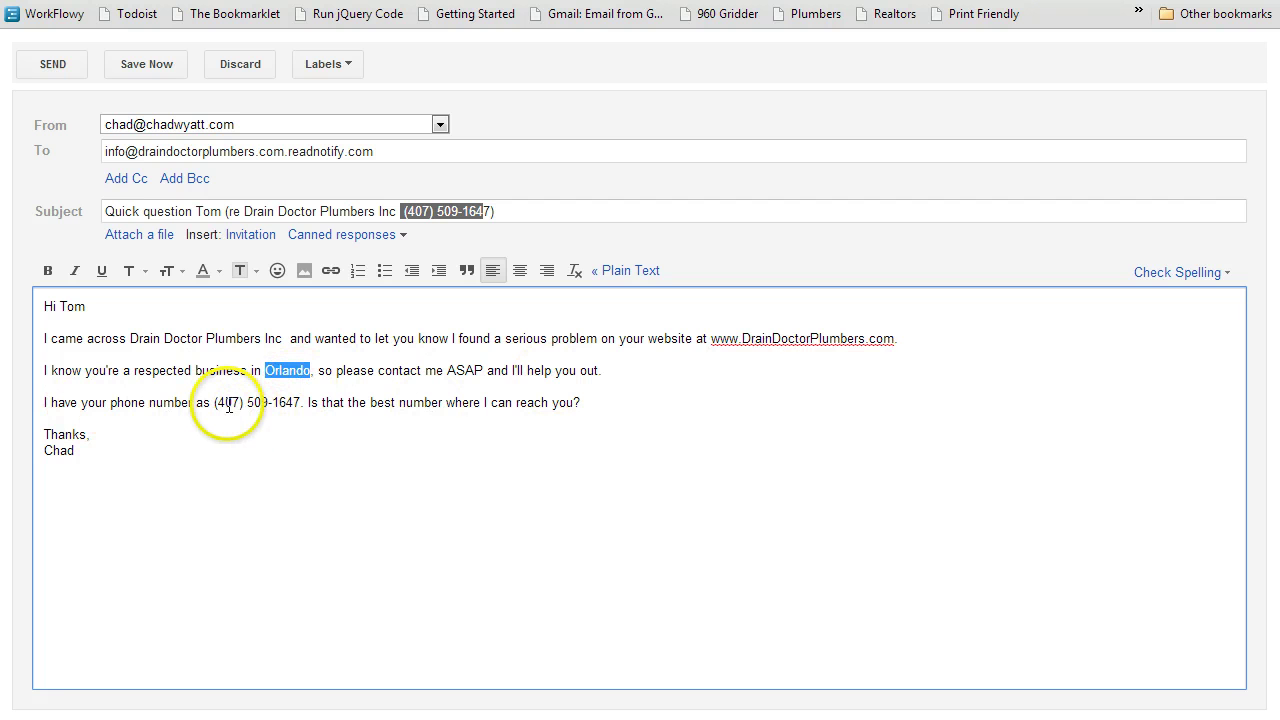
click(287, 484)
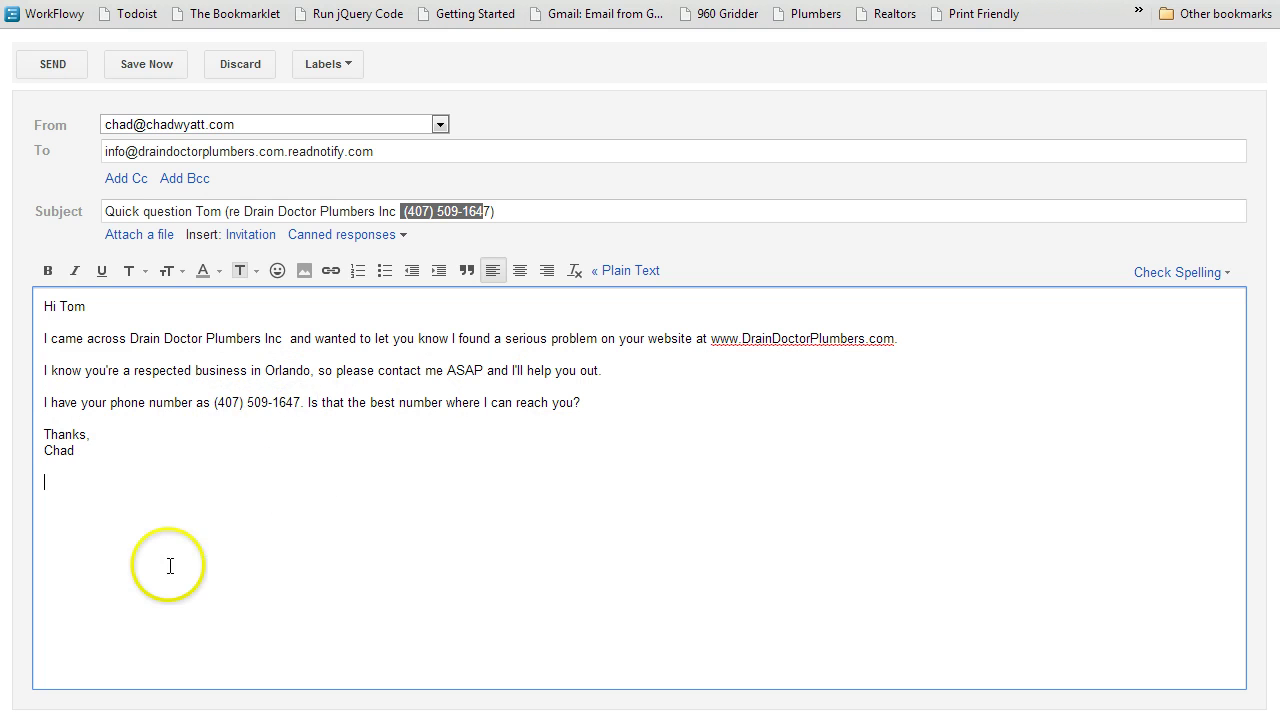
click(709, 481)
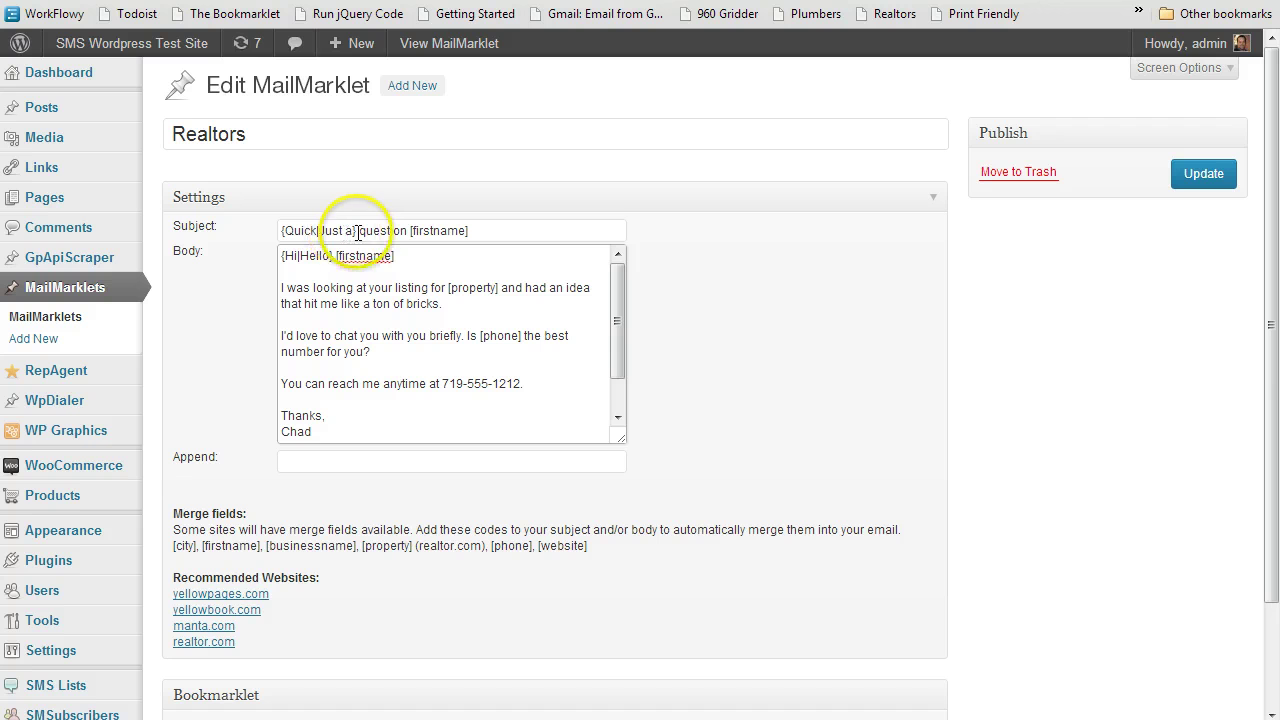
drag(355, 231, 256, 231)
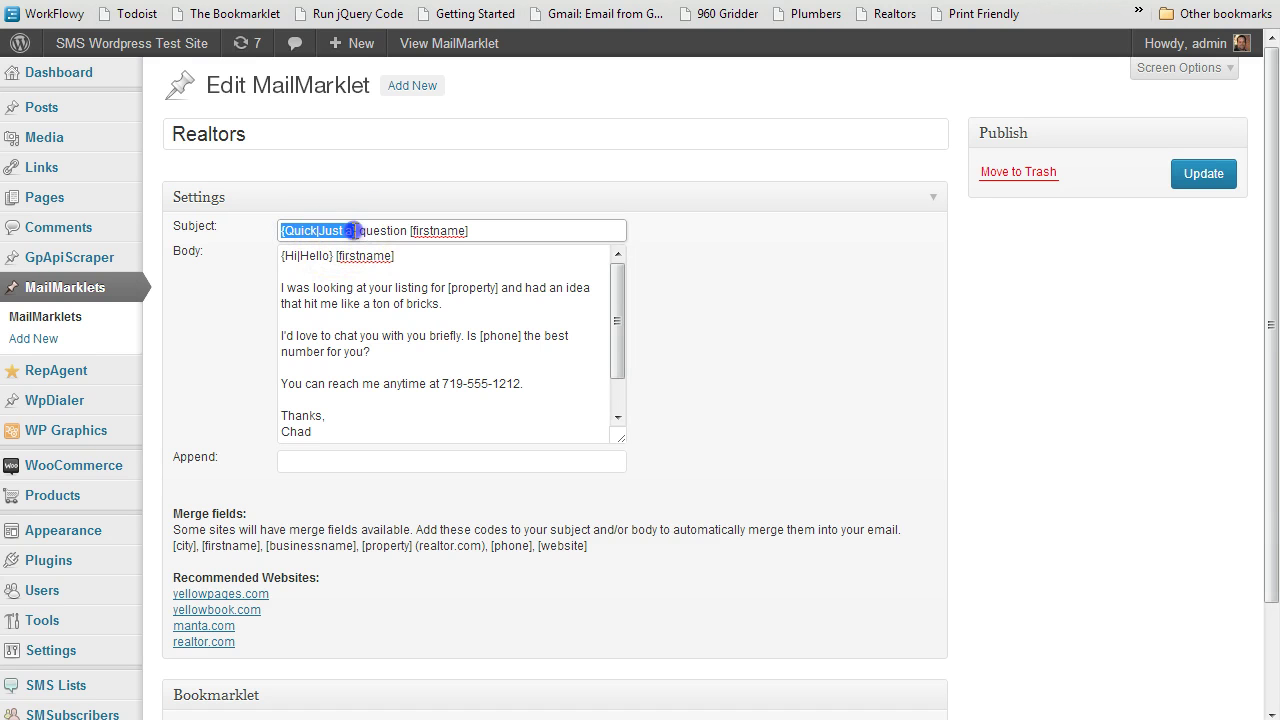
click(355, 231)
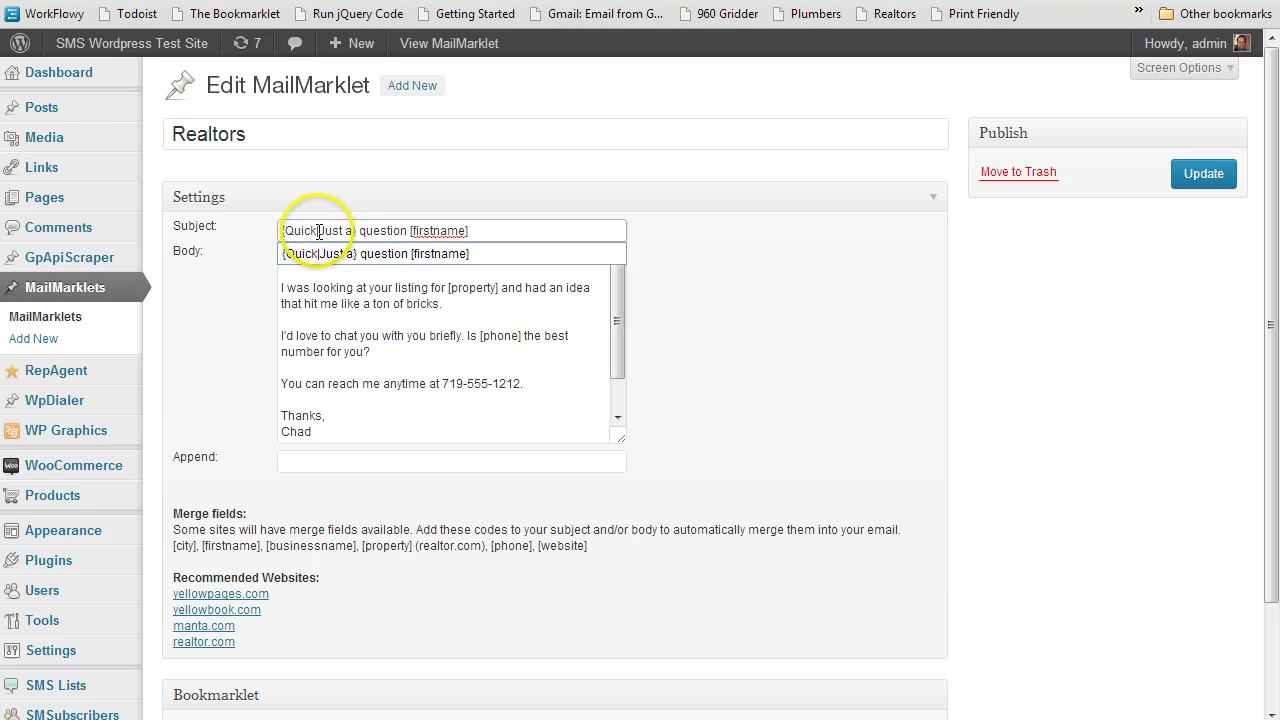
click(322, 230)
double_click(302, 231)
drag(287, 231, 316, 232)
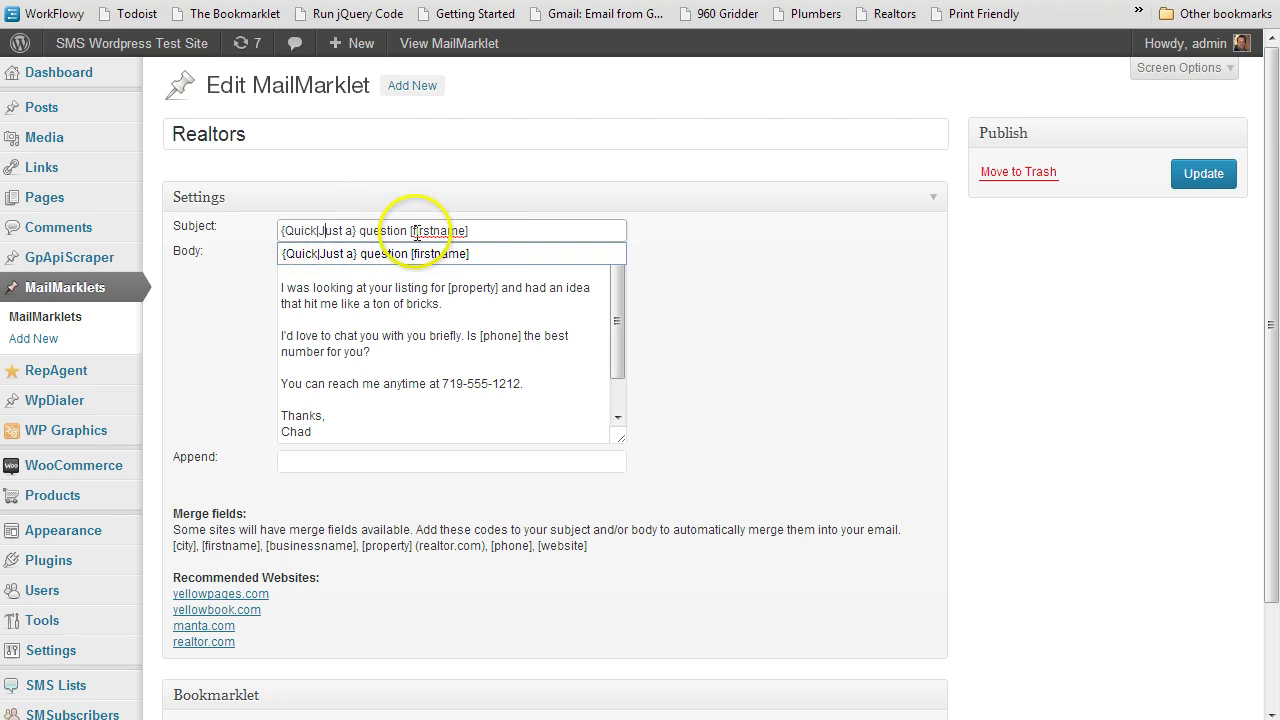
click(228, 296)
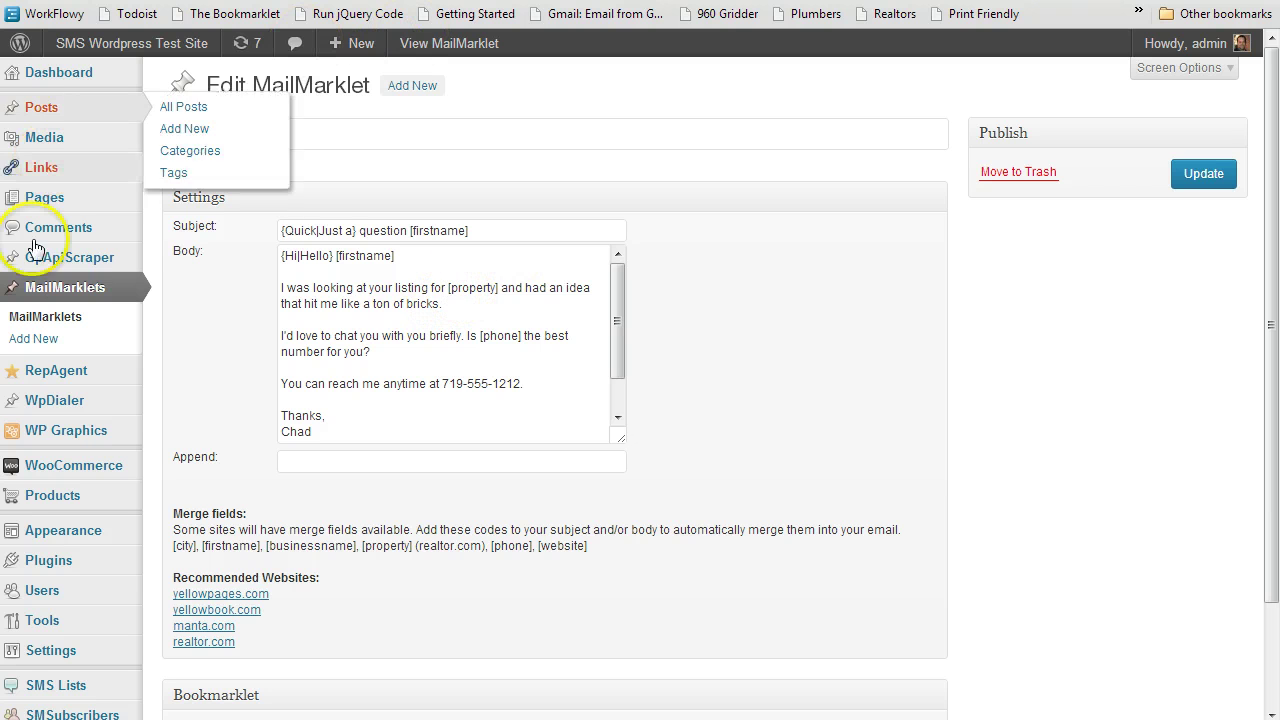
click(57, 292)
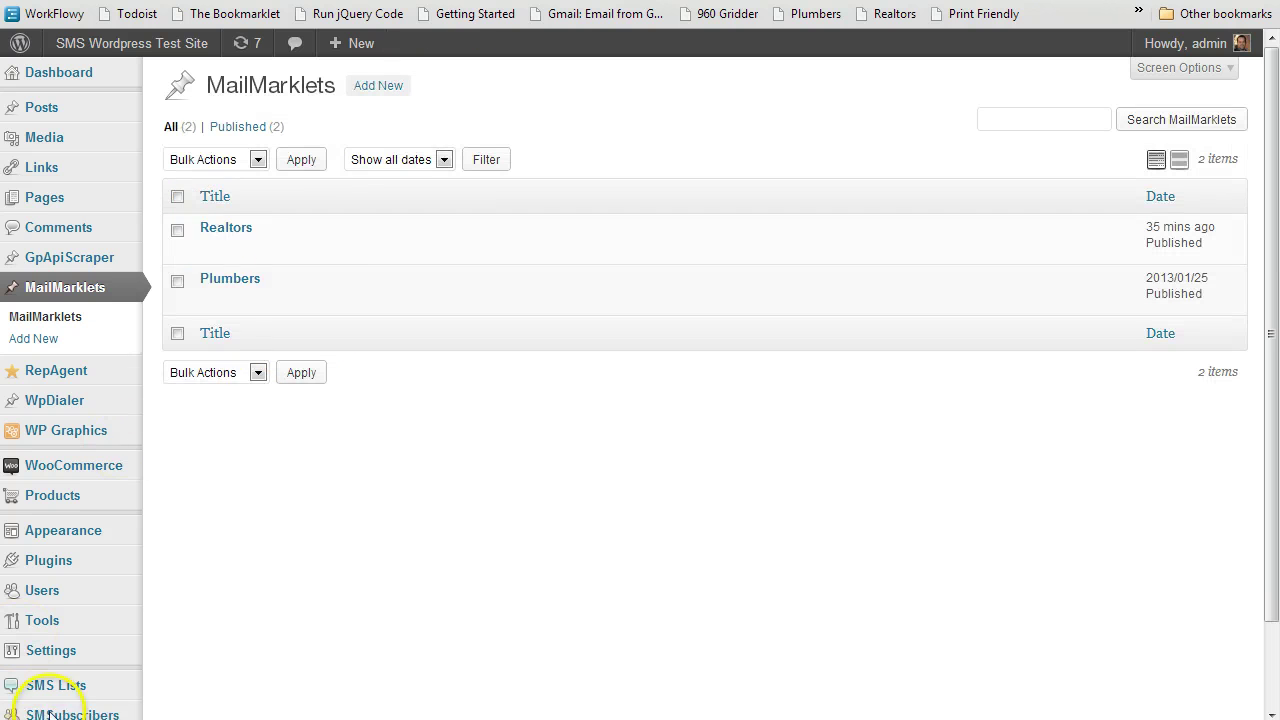
Step: Open the Plumbers MailMarklet and select its spun body paragraphs and the .readnotify.com append value
click(235, 280)
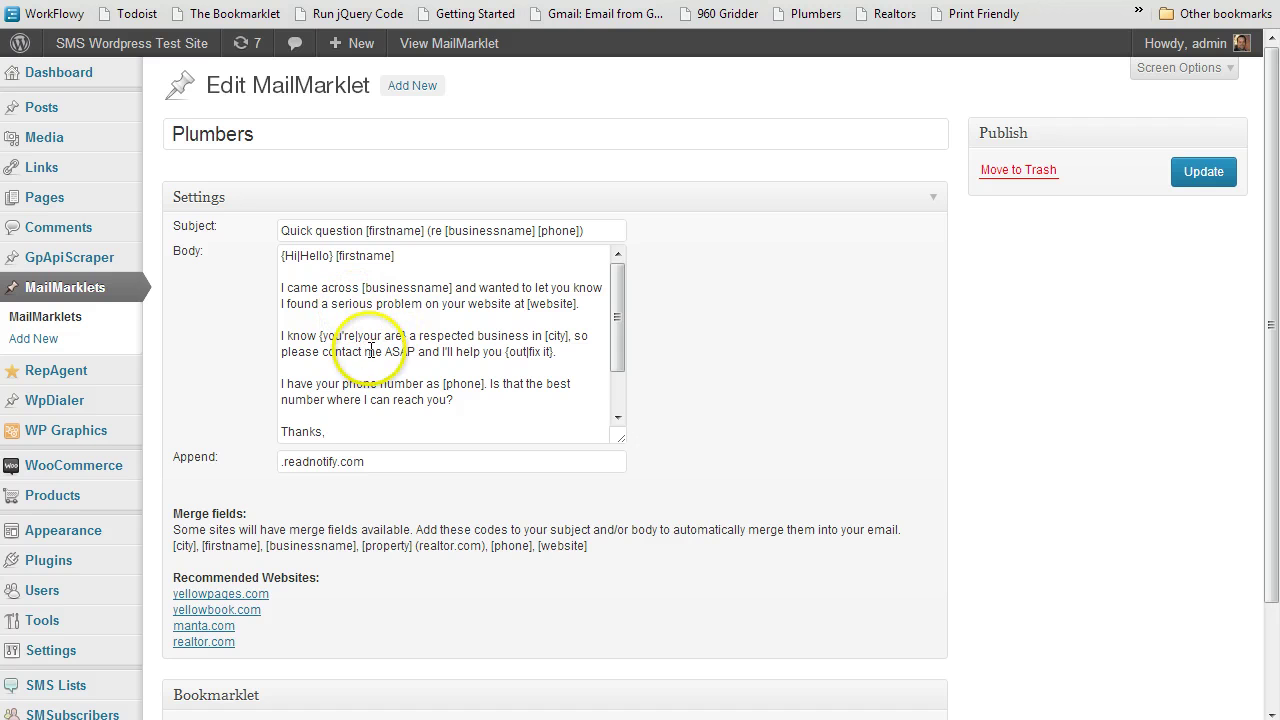
click(352, 414)
drag(295, 418, 268, 291)
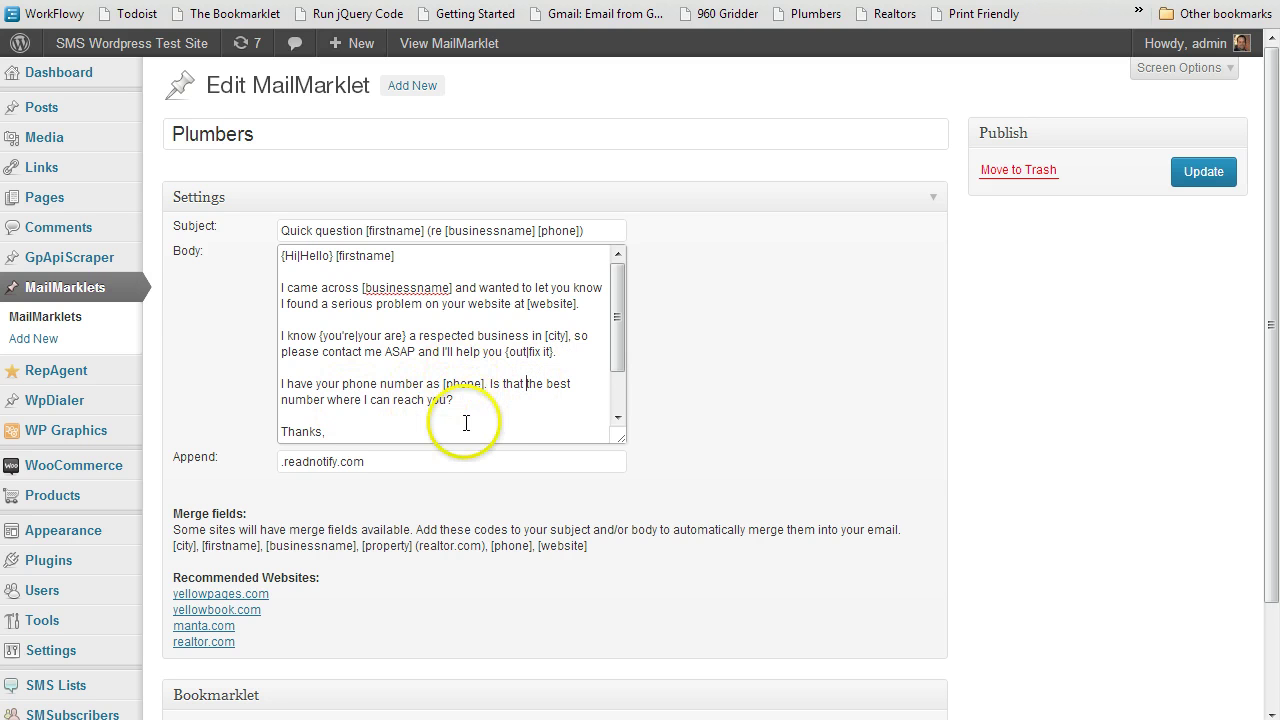
drag(378, 461, 240, 470)
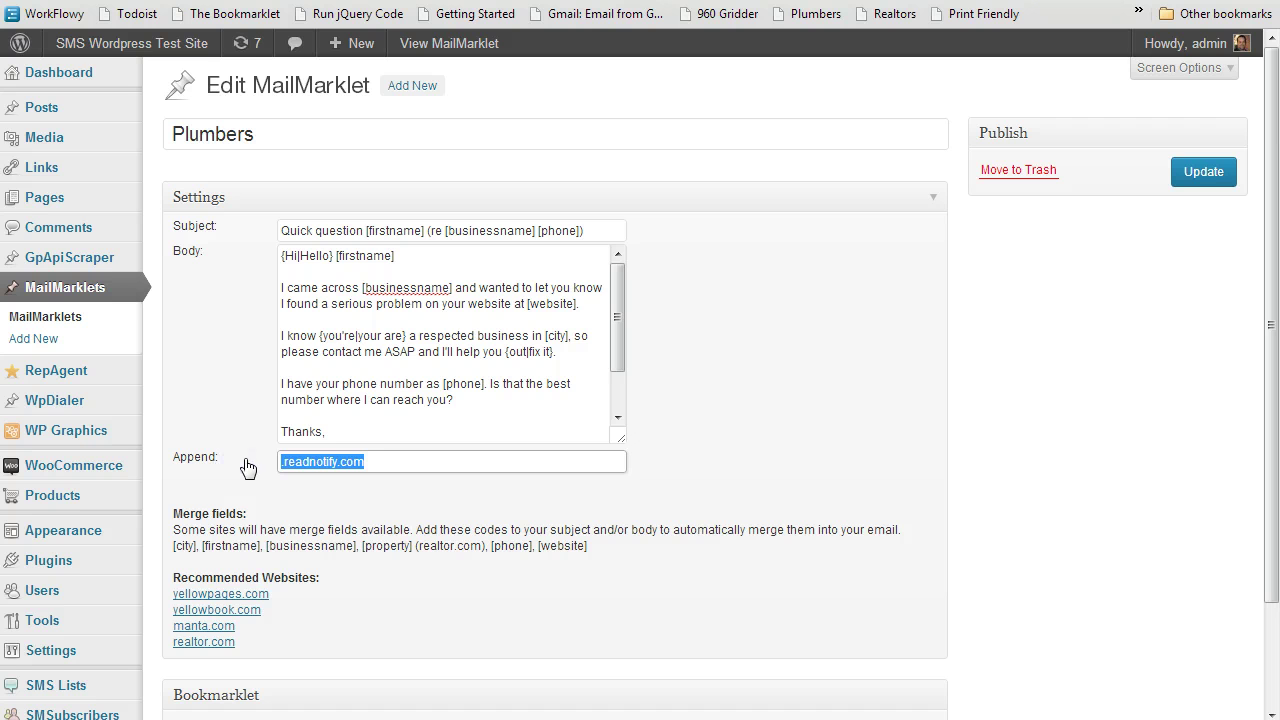
drag(385, 458, 218, 456)
click(327, 461)
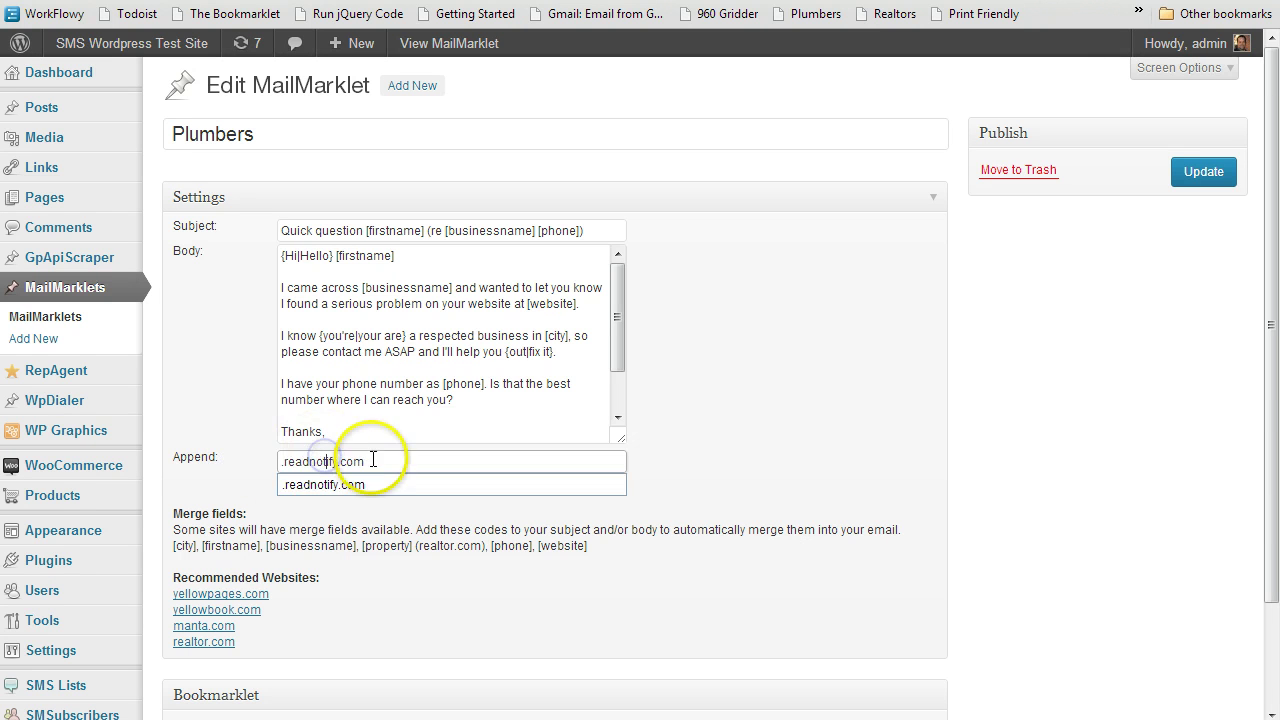
drag(372, 461, 283, 462)
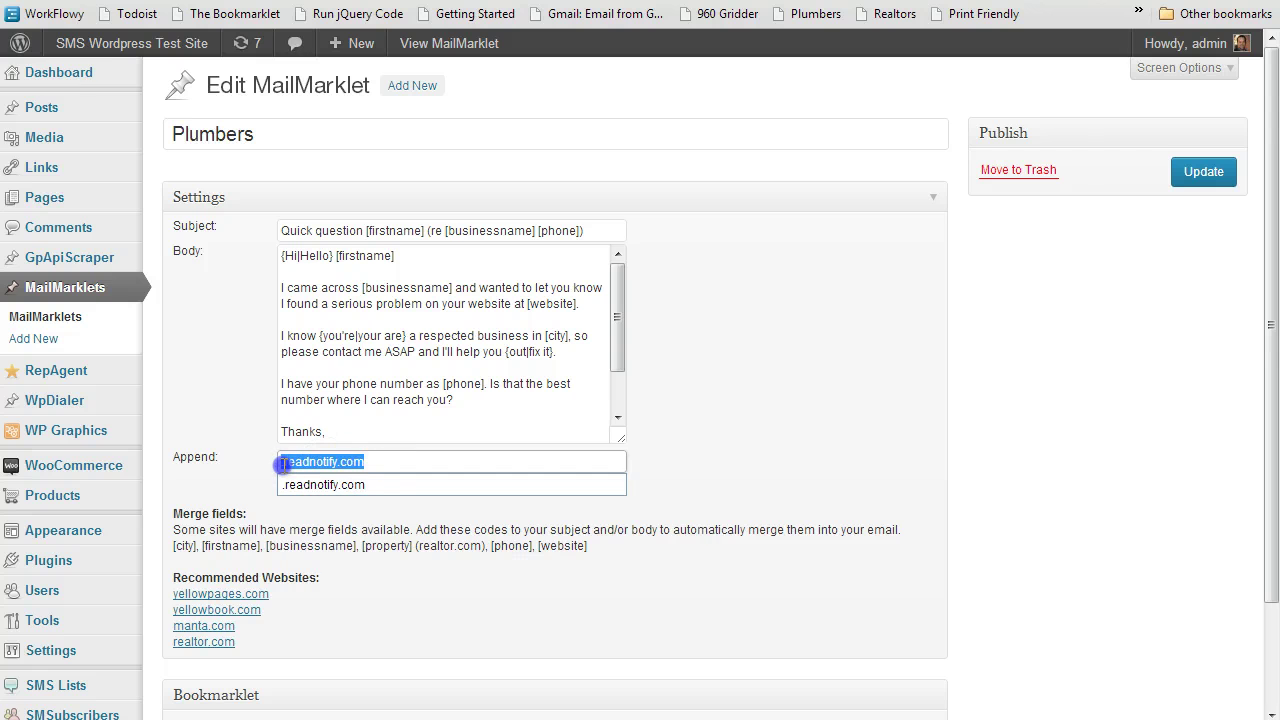
click(374, 462)
click(241, 495)
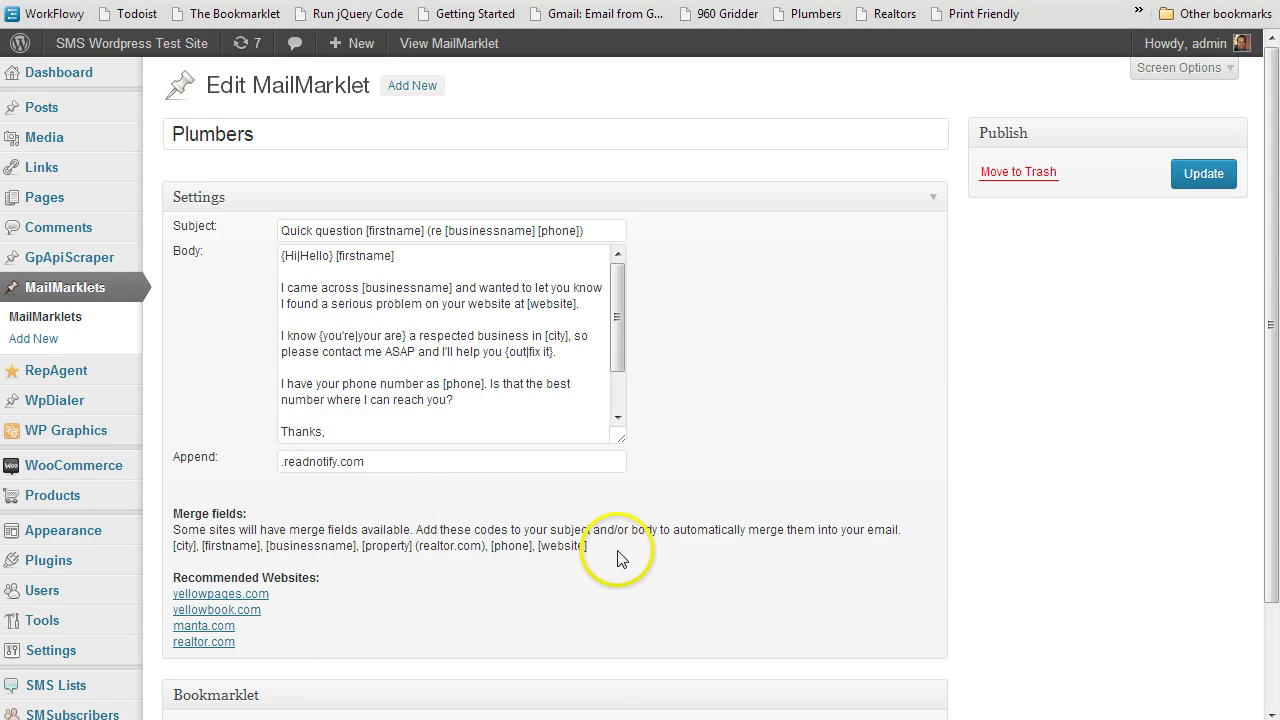
drag(289, 531, 300, 546)
drag(173, 546, 468, 543)
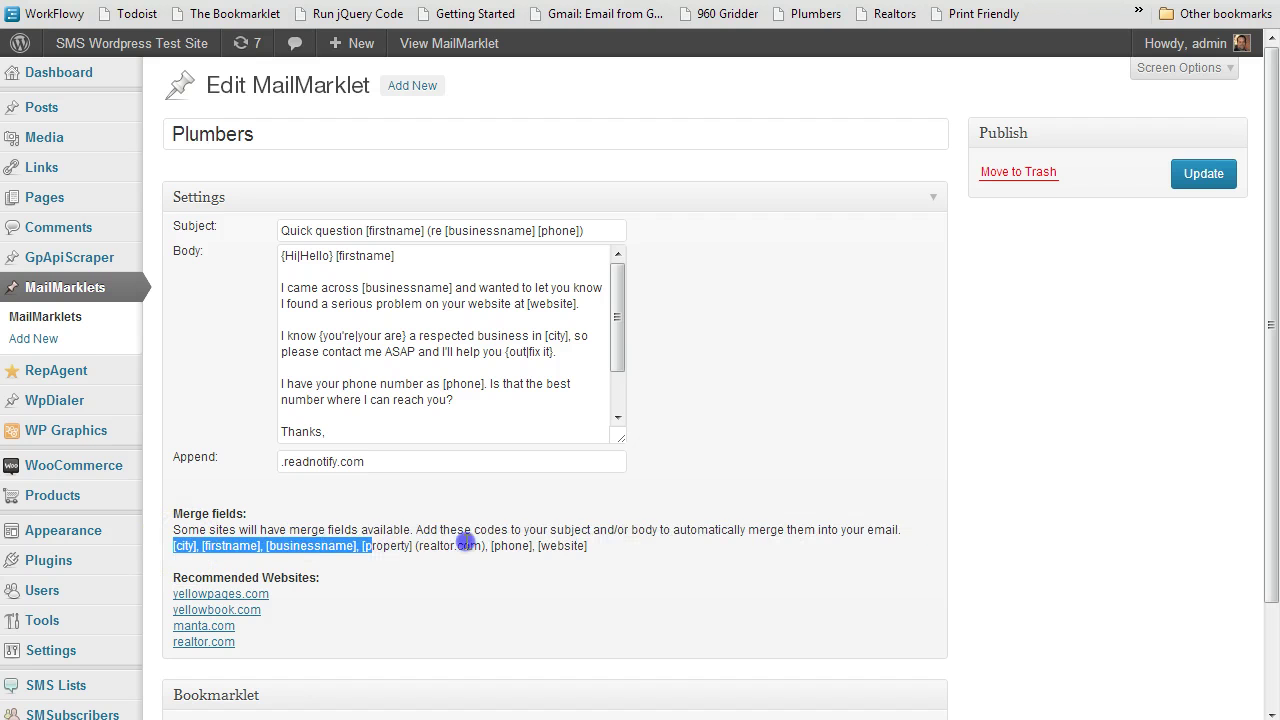
click(598, 548)
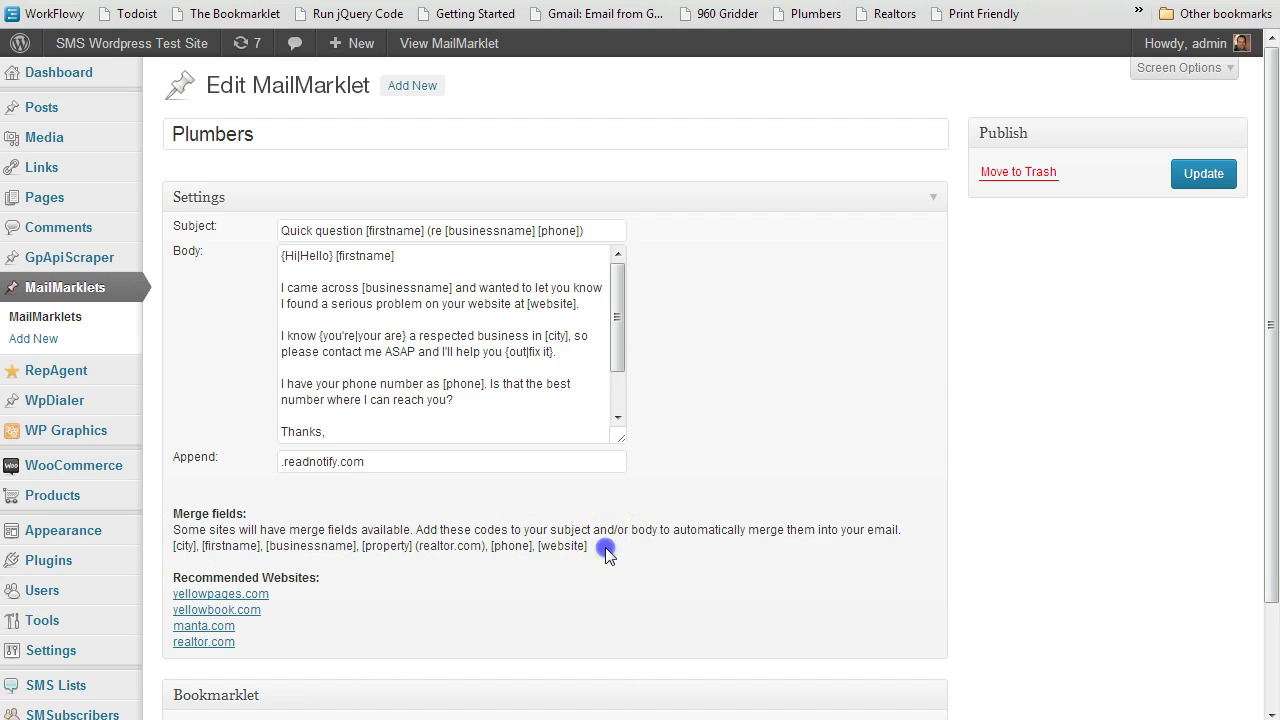
drag(295, 548, 175, 550)
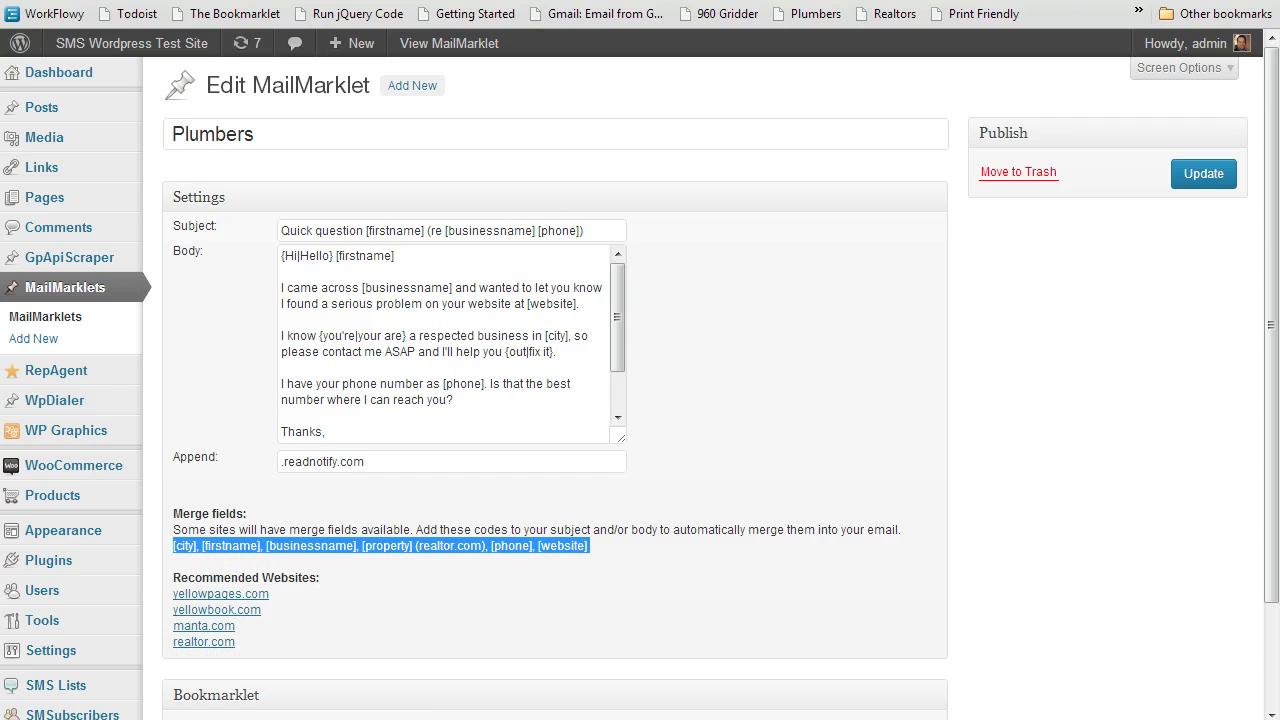
Step: Open a prefilled Gmail draft from the Sure Drain Plumbing listing's Email Business link
key(ctrl+Tab)
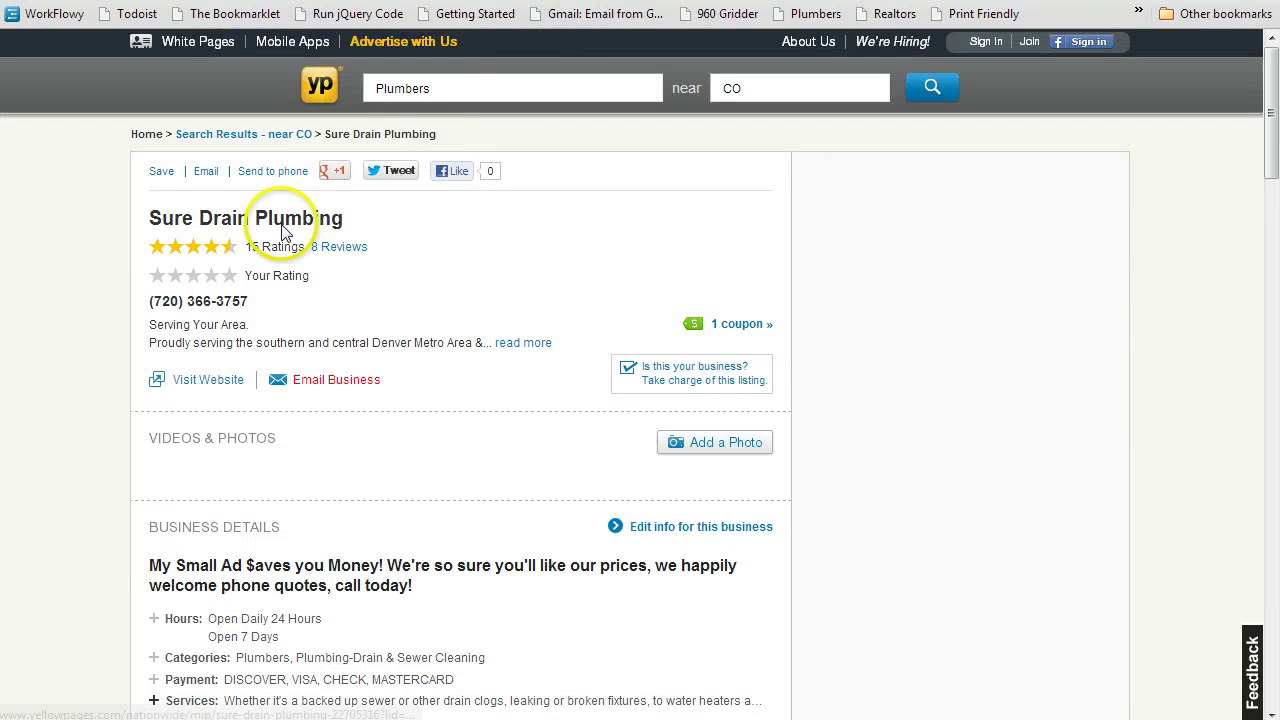
scroll(293, 295, down, 4)
scroll(293, 295, up, 4)
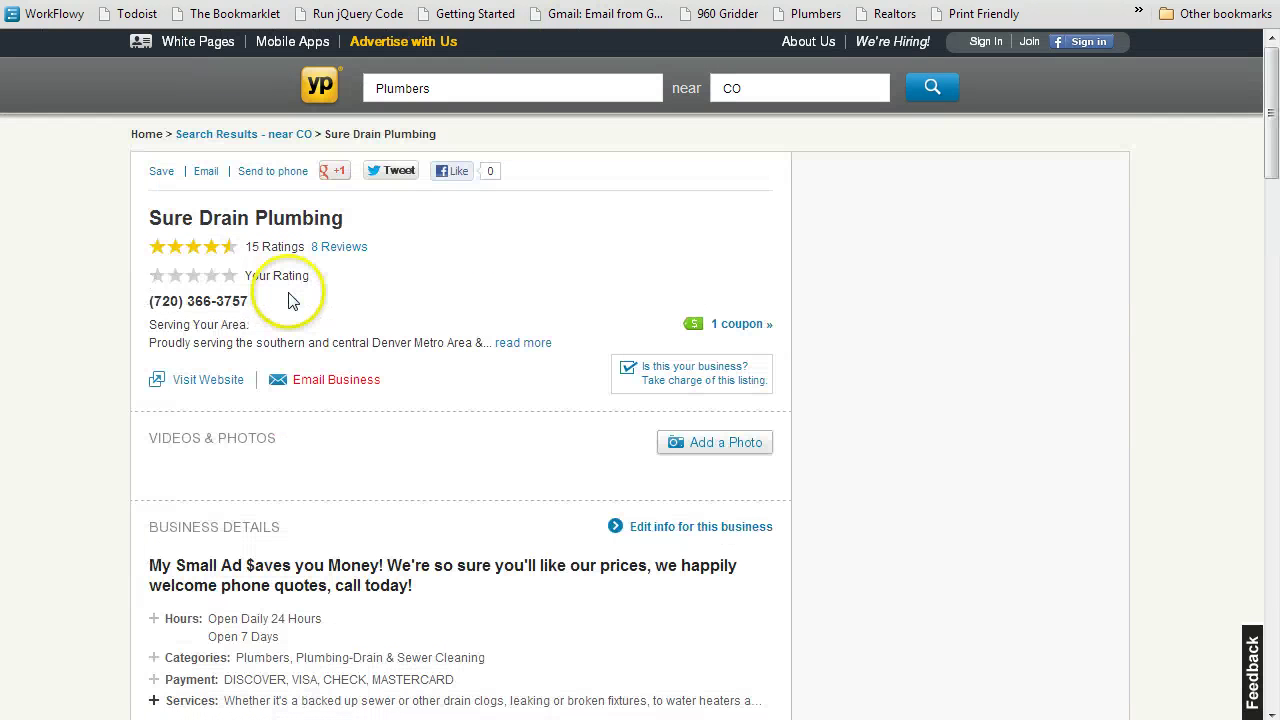
click(334, 387)
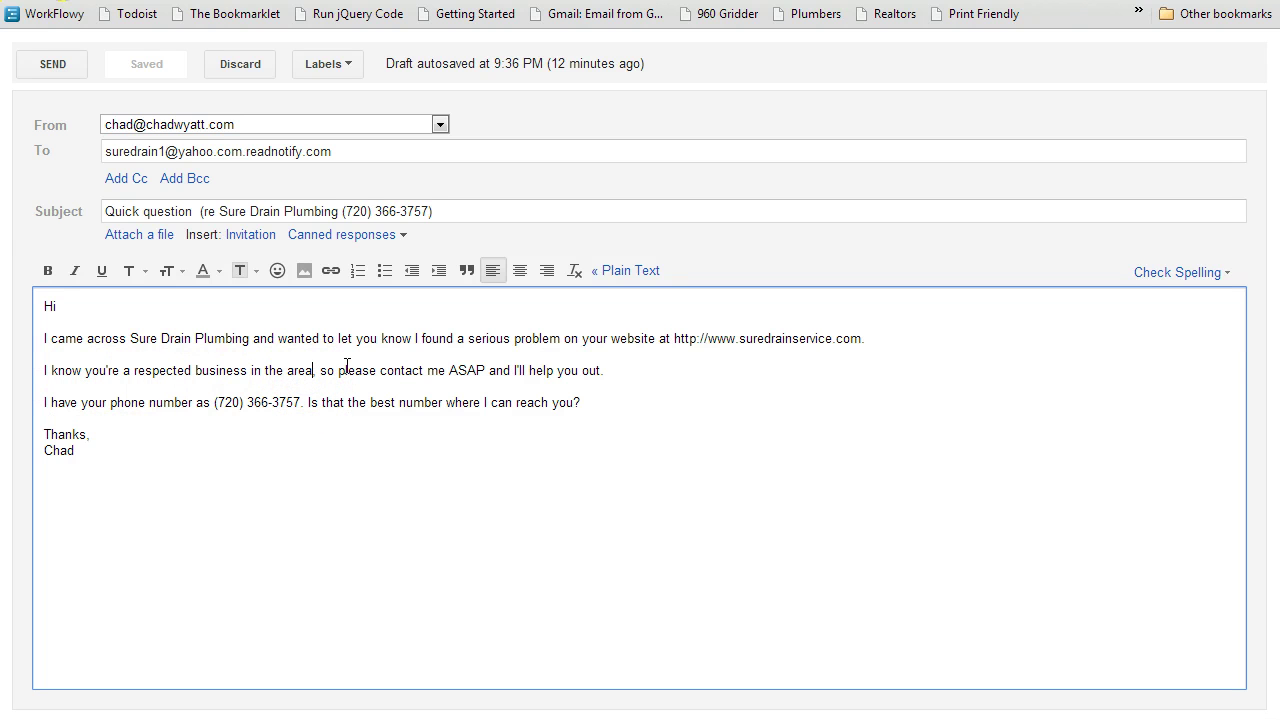
Step: Correct the word 'area' in the draft body and return to the Yellow Pages listing
key(BackSpace)
key(BackSpace)
key(BackSpace)
text(ea)
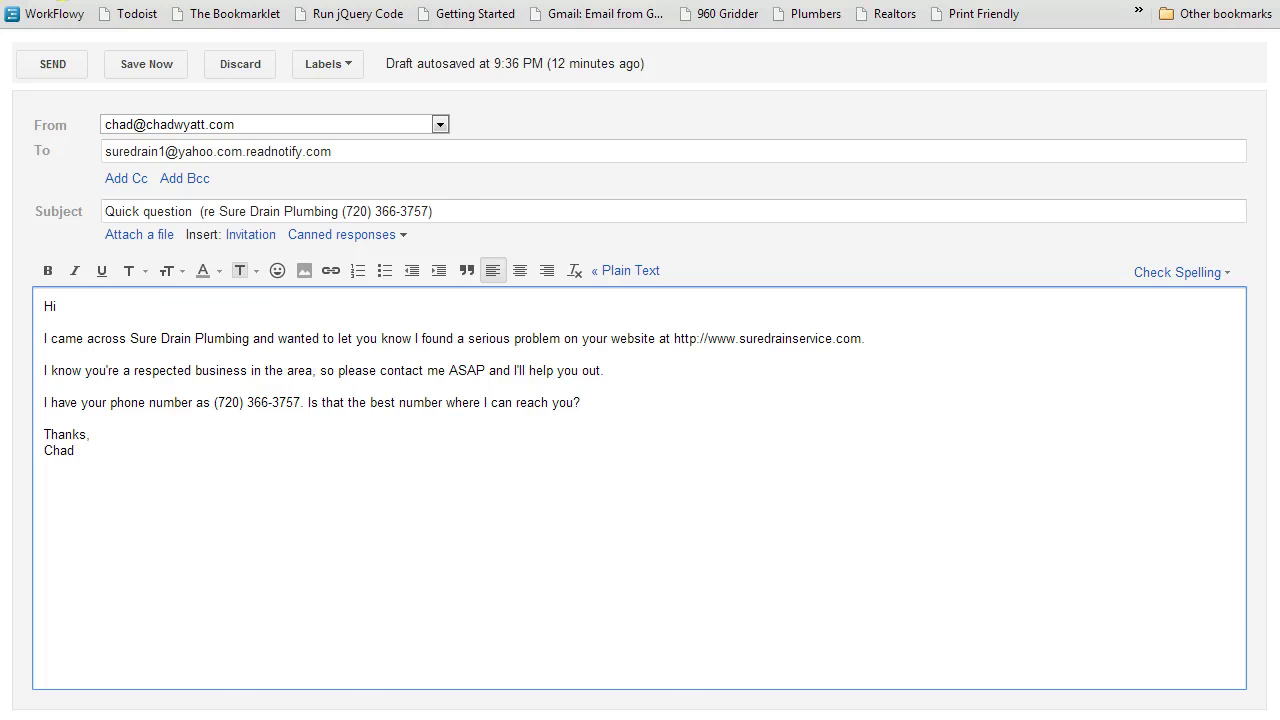
key(ctrl+Tab)
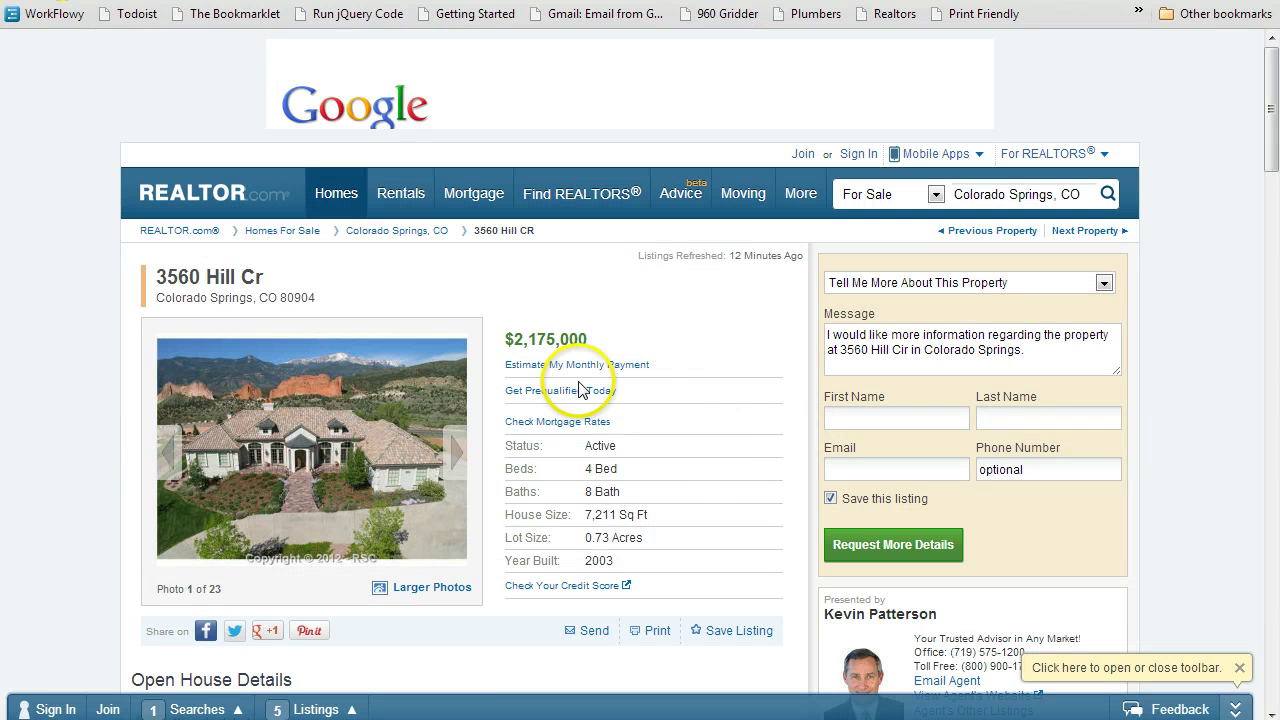
scroll(581, 391, down, 1)
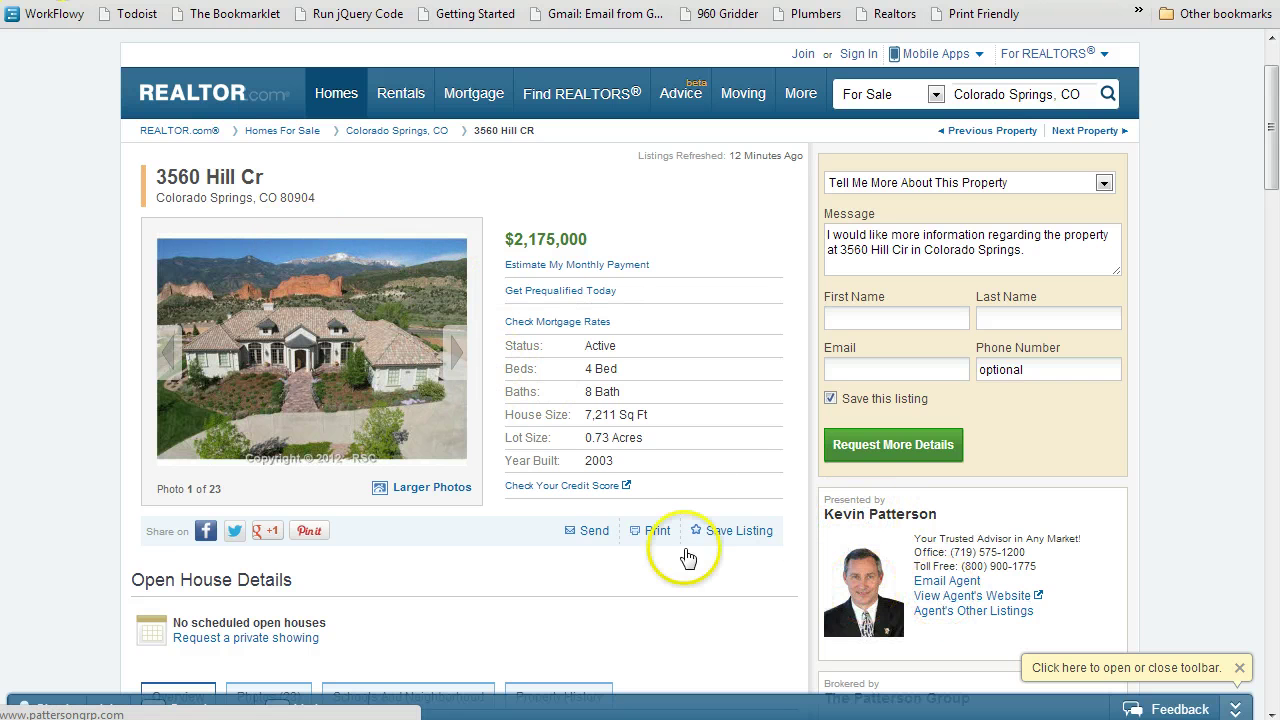
scroll(532, 472, down, 2)
scroll(532, 472, down, 1)
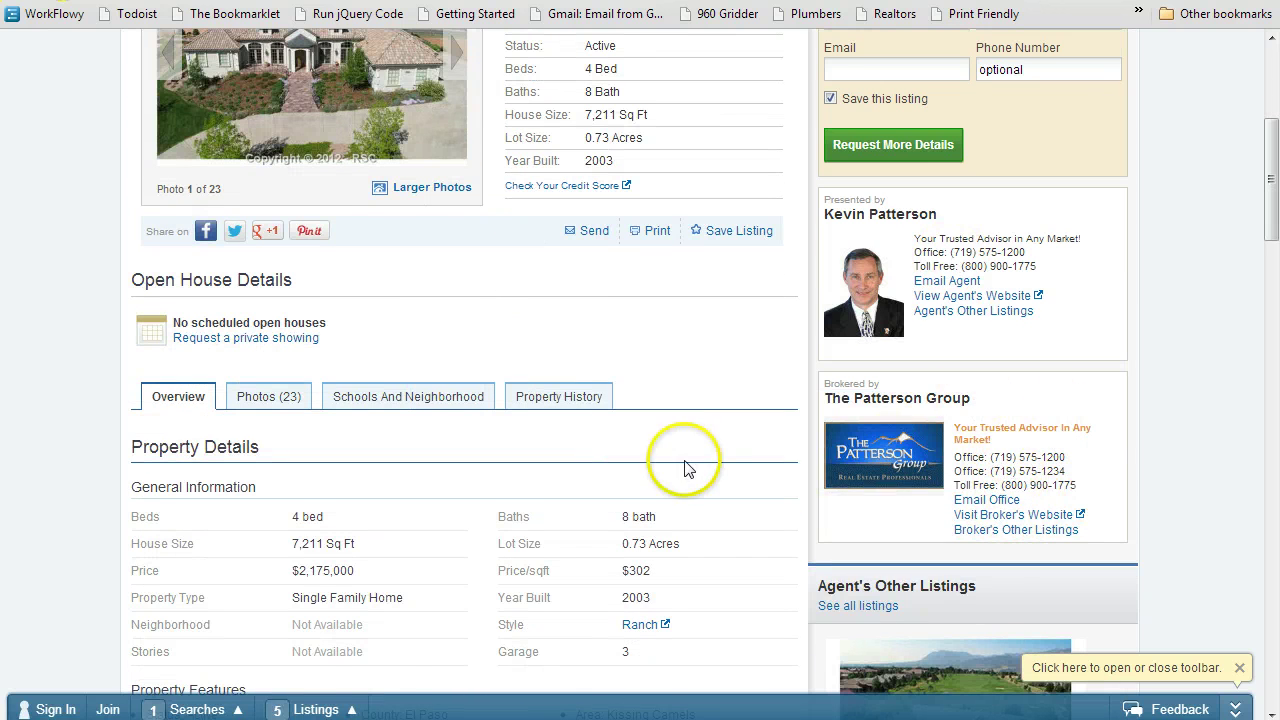
scroll(697, 414, down, 3)
scroll(695, 415, up, 5)
scroll(697, 414, up, 2)
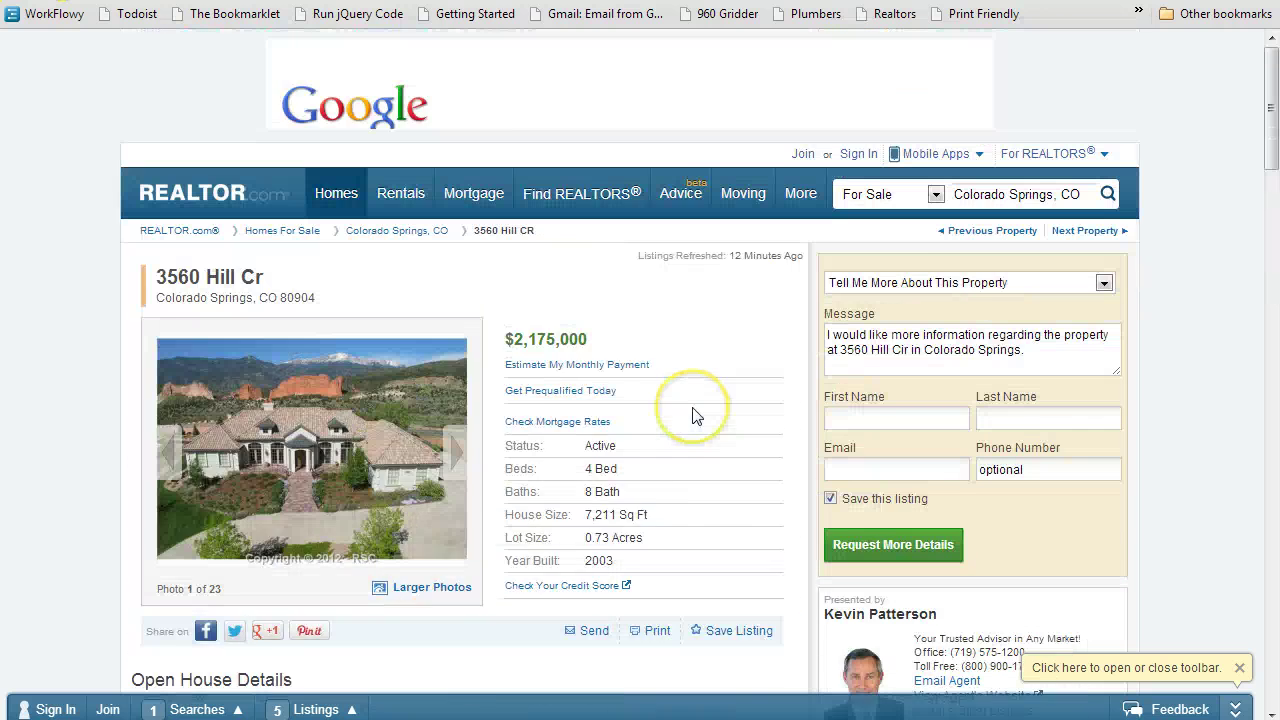
scroll(694, 409, down, 1)
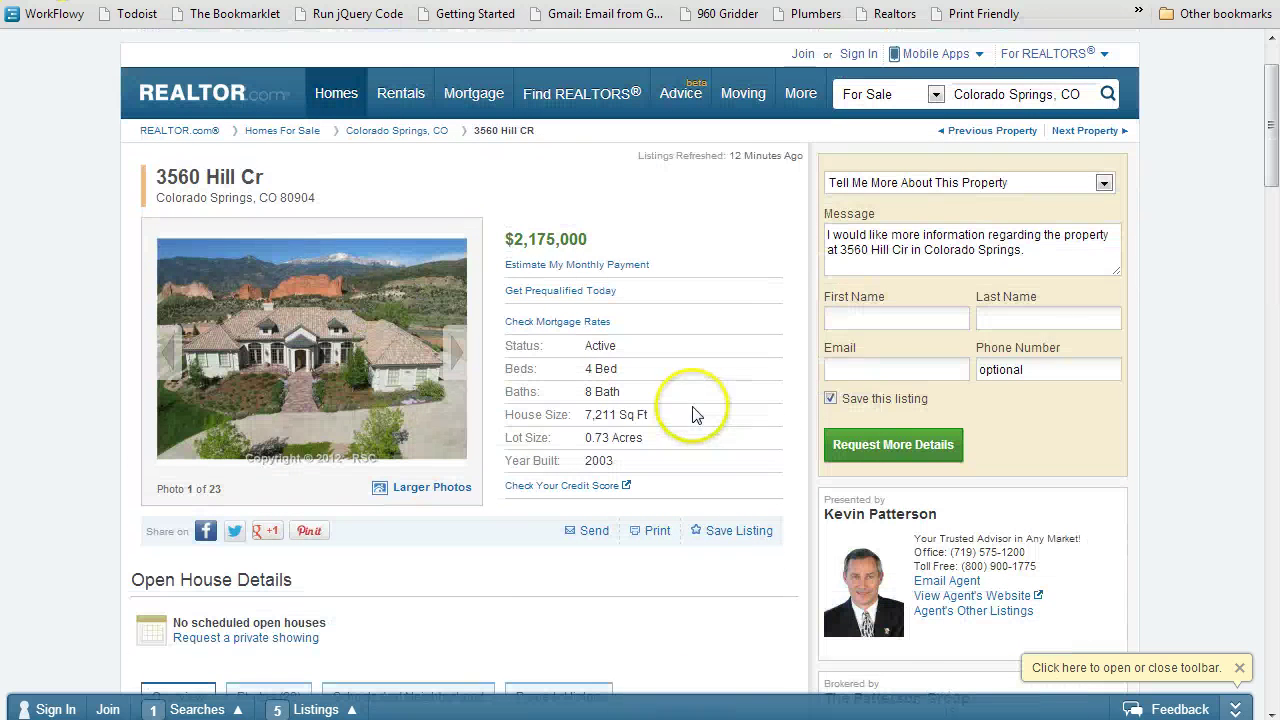
click(941, 582)
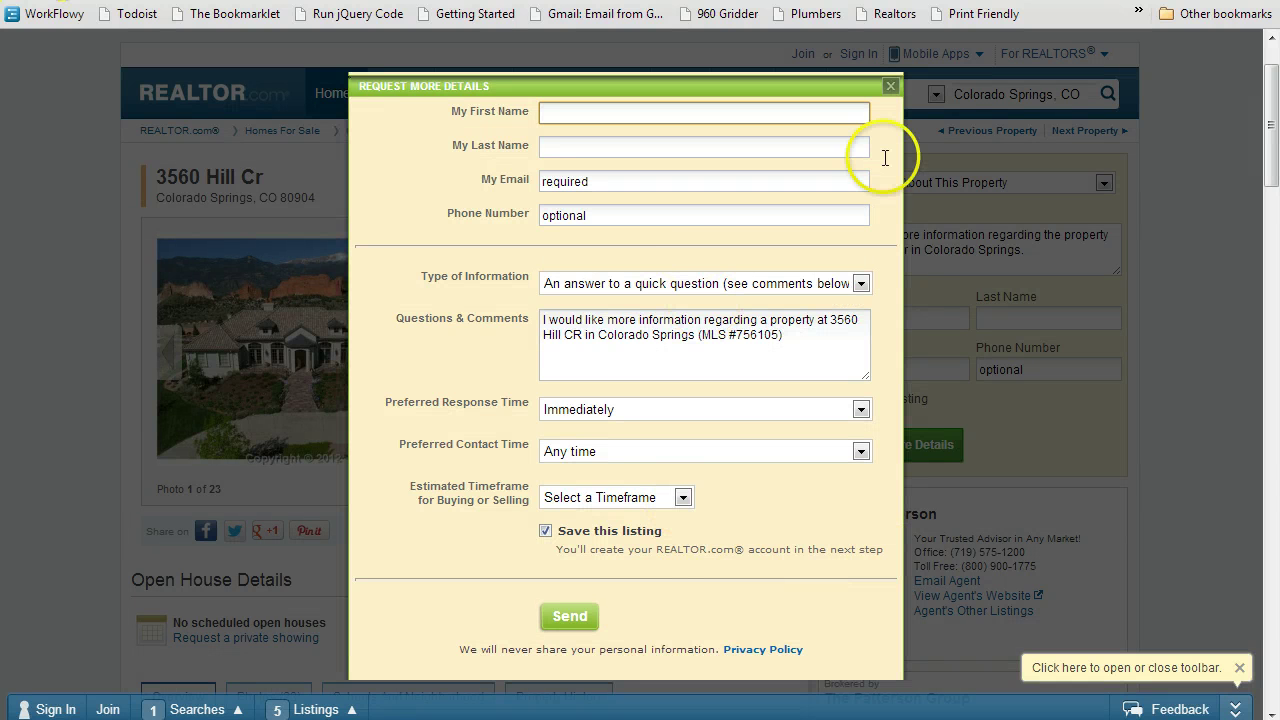
click(890, 86)
click(940, 356)
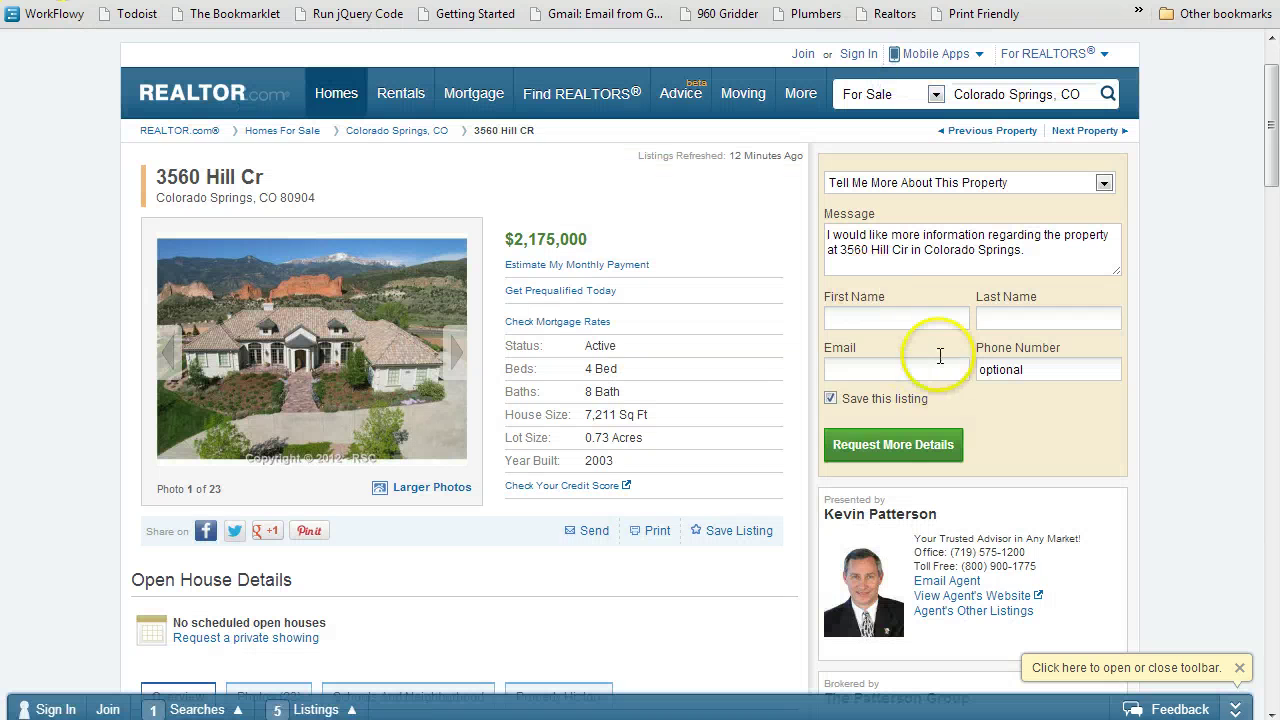
Step: Run the Realtors bookmarklet, open the spun Gmail draft to the agent, and highlight the subject's spin options
click(889, 14)
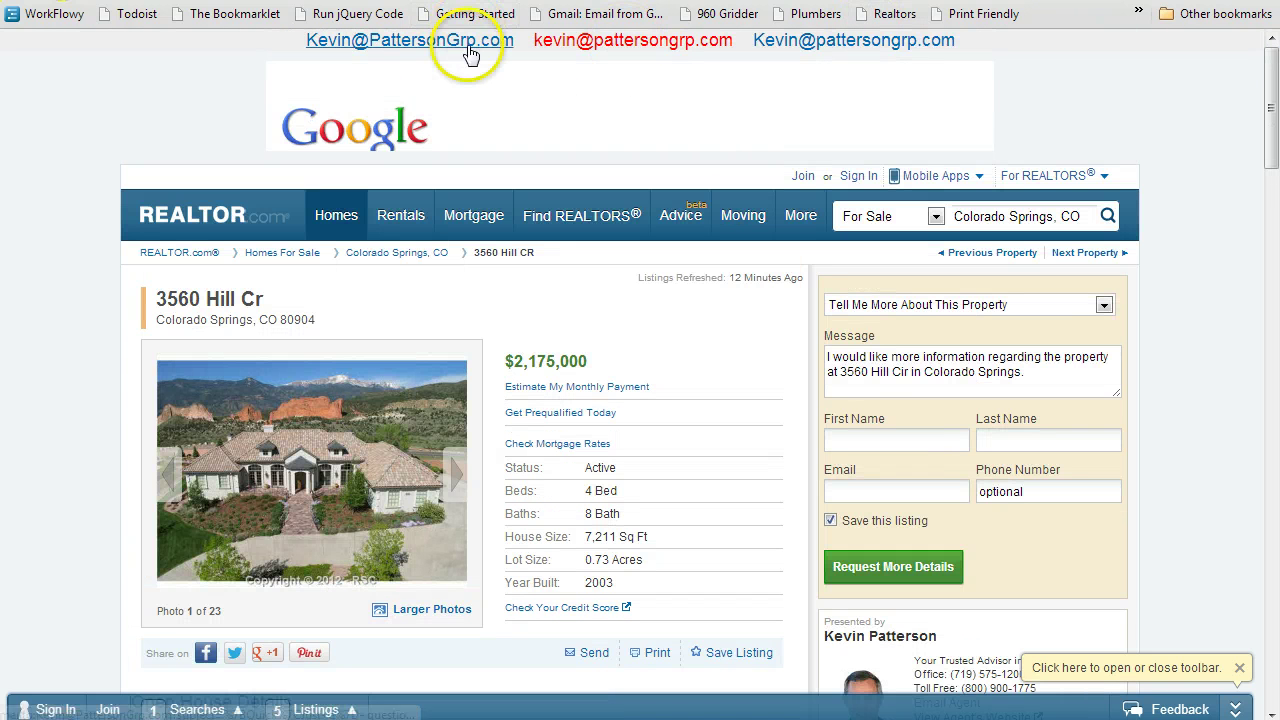
mouse_move(648, 40)
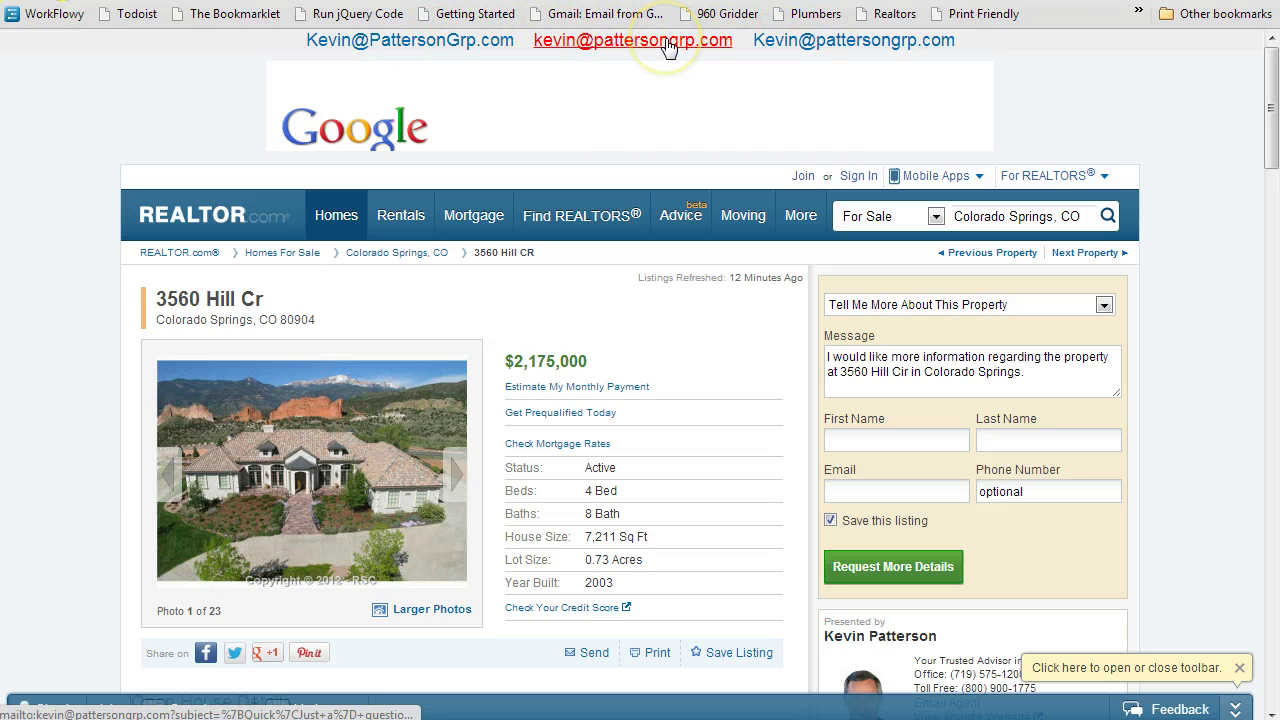
click(886, 38)
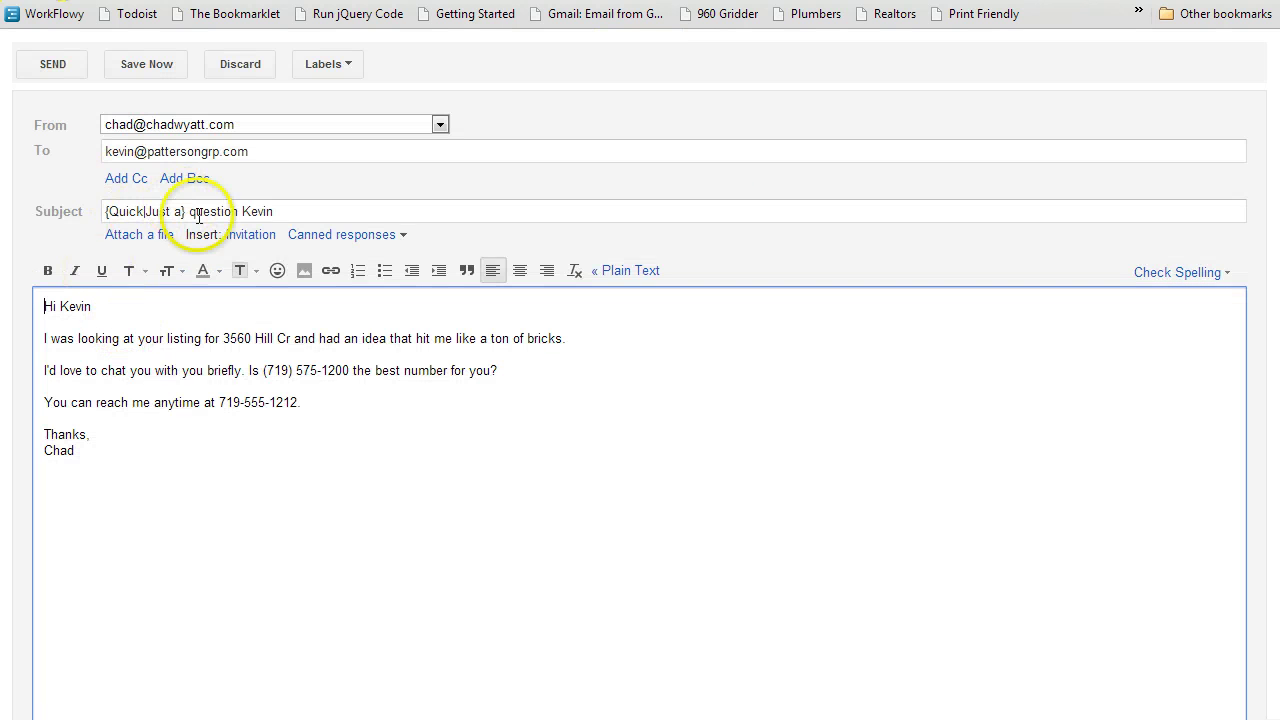
drag(187, 211, 87, 205)
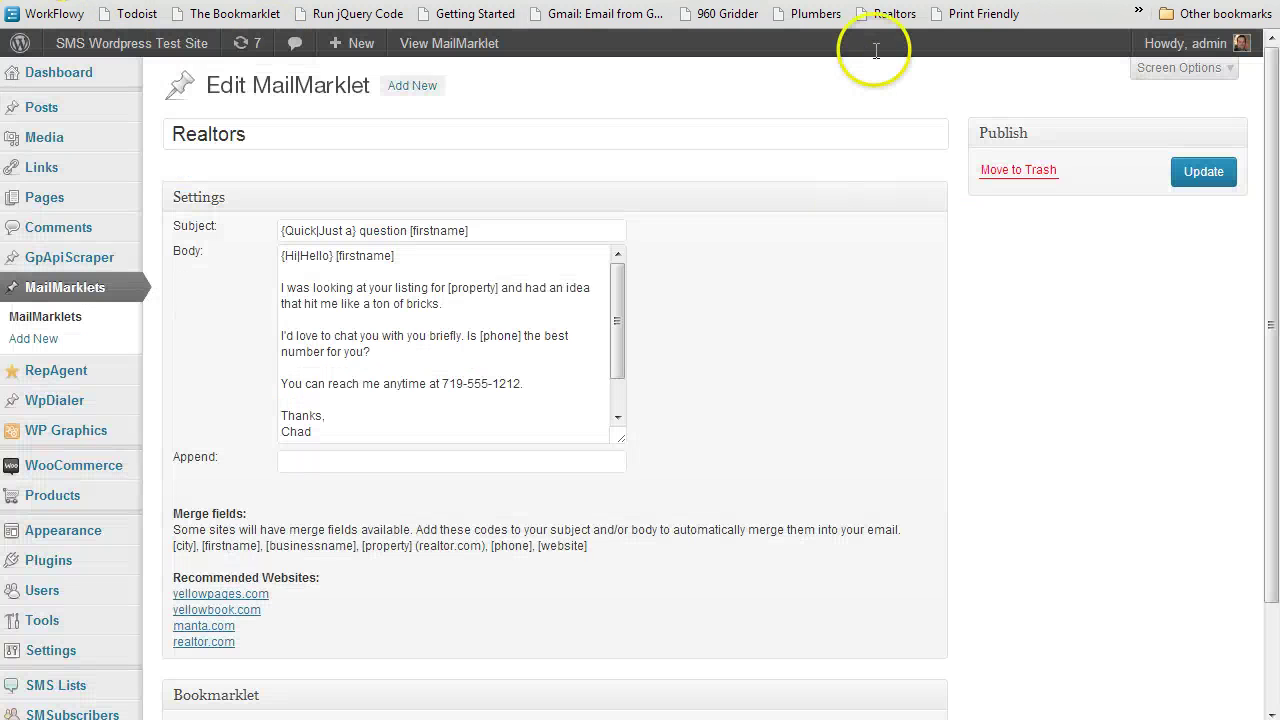
Step: Replace the old Realtors bookmark with the updated Realtors bookmarklet from WordPress
right_click(895, 16)
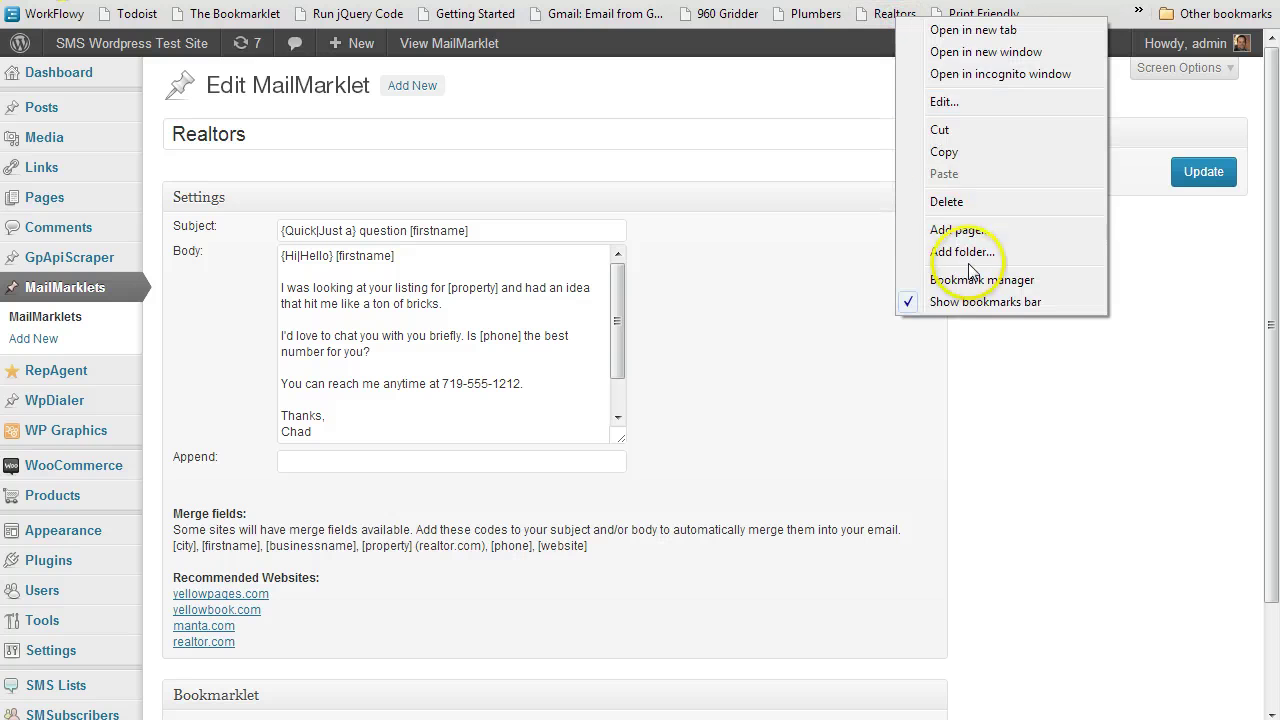
click(940, 206)
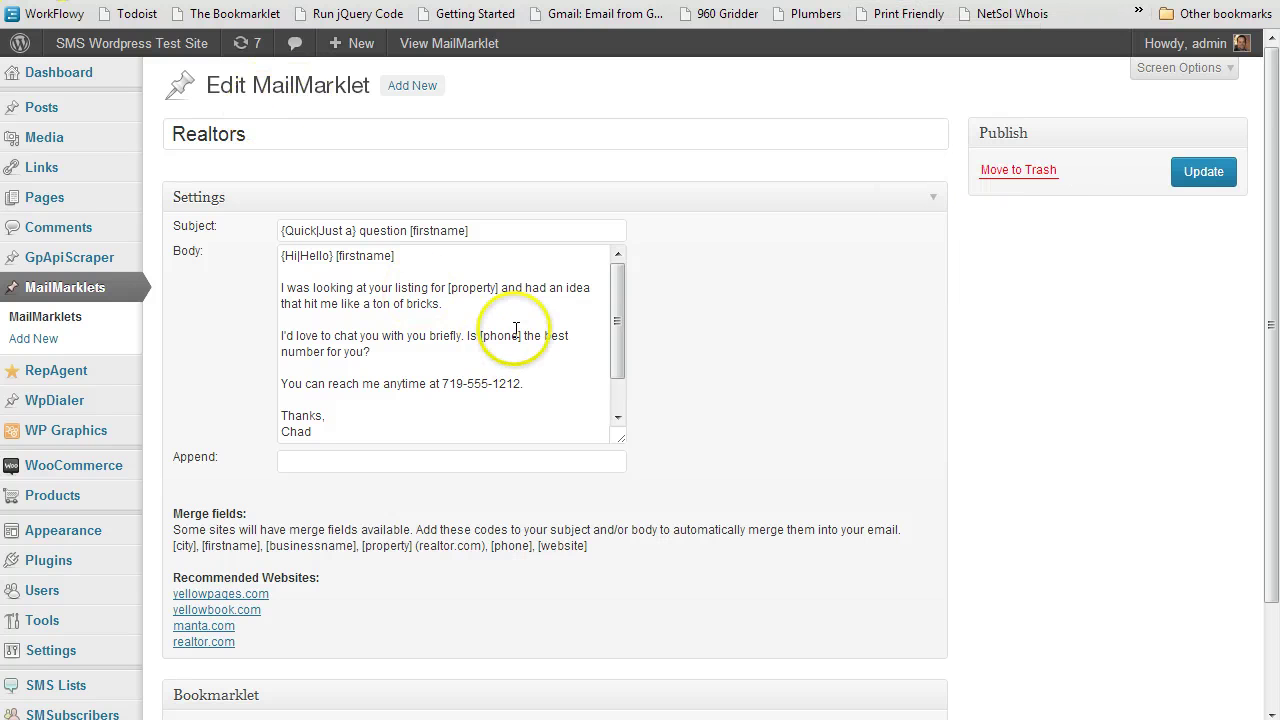
scroll(514, 306, down, 1)
click(18, 47)
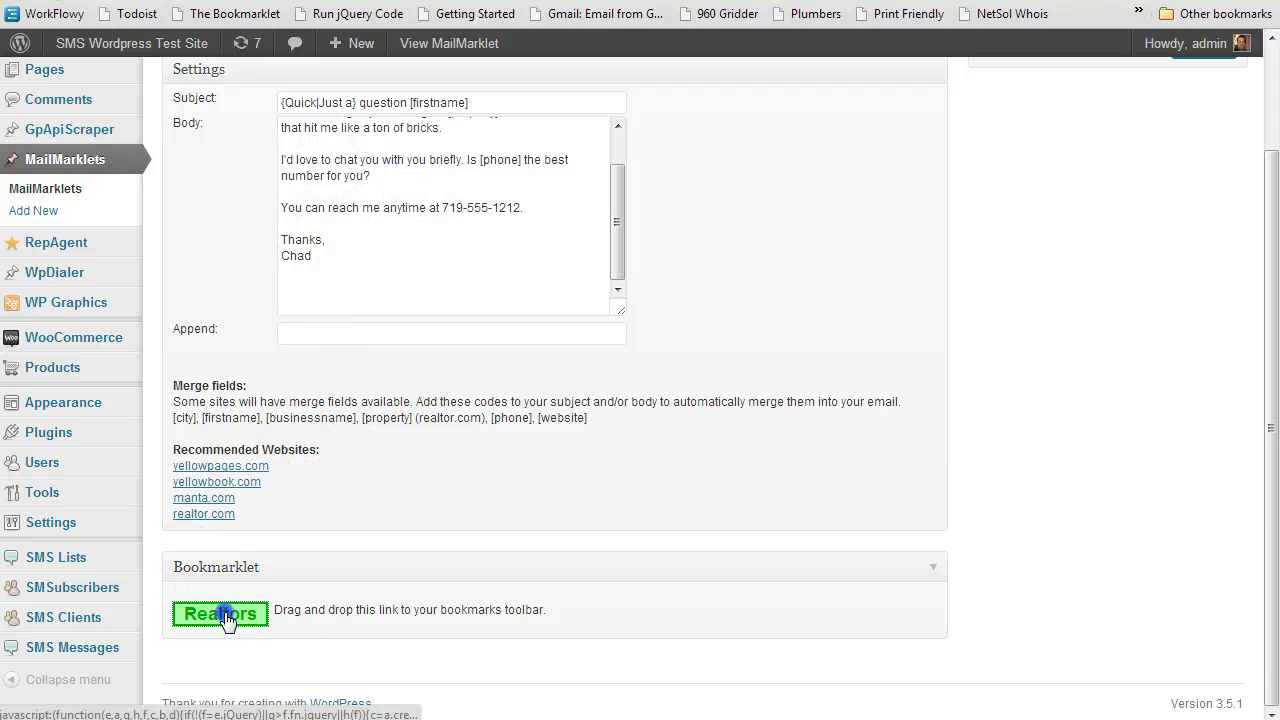
drag(226, 620, 551, 433)
drag(824, 70, 848, 27)
scroll(857, 143, up, 3)
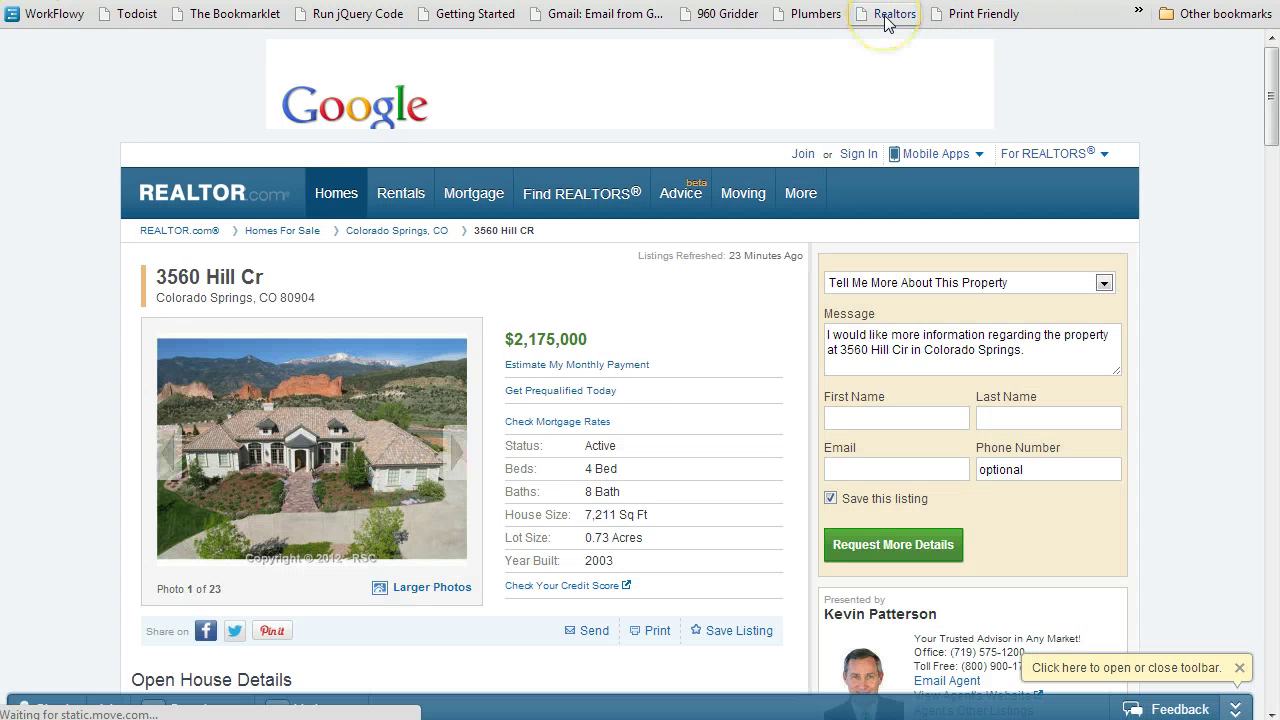
click(886, 16)
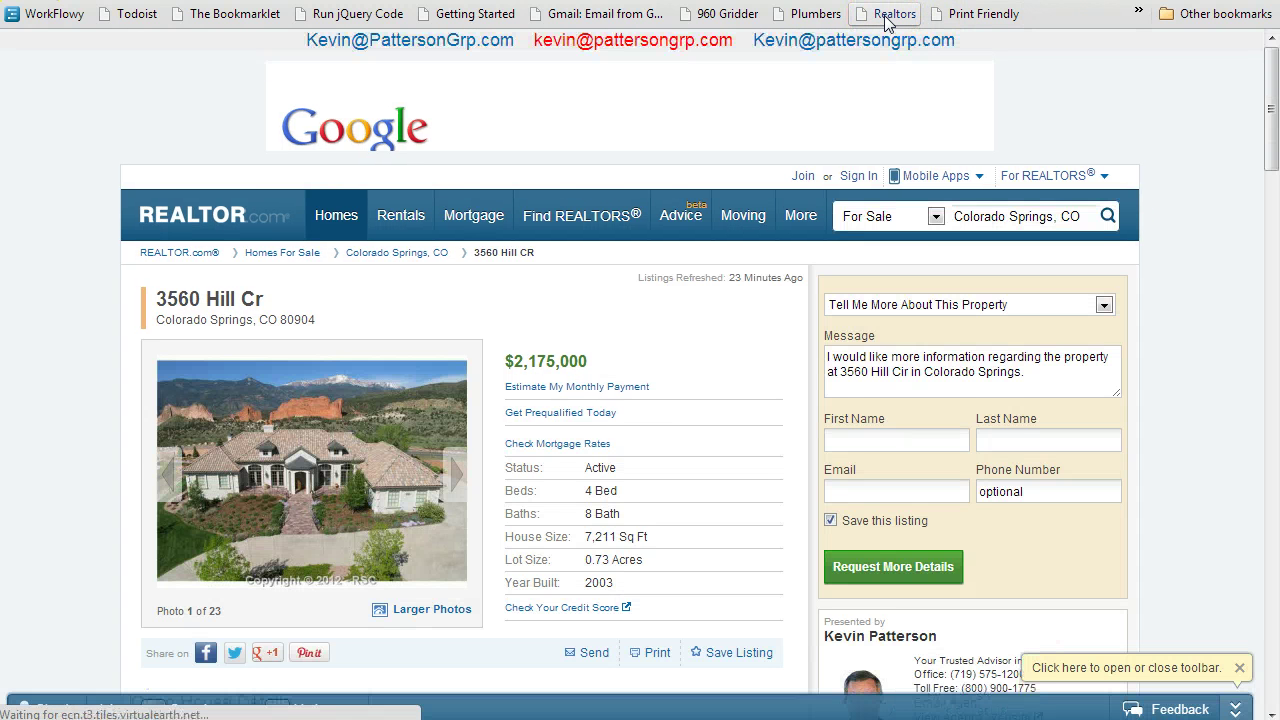
click(626, 45)
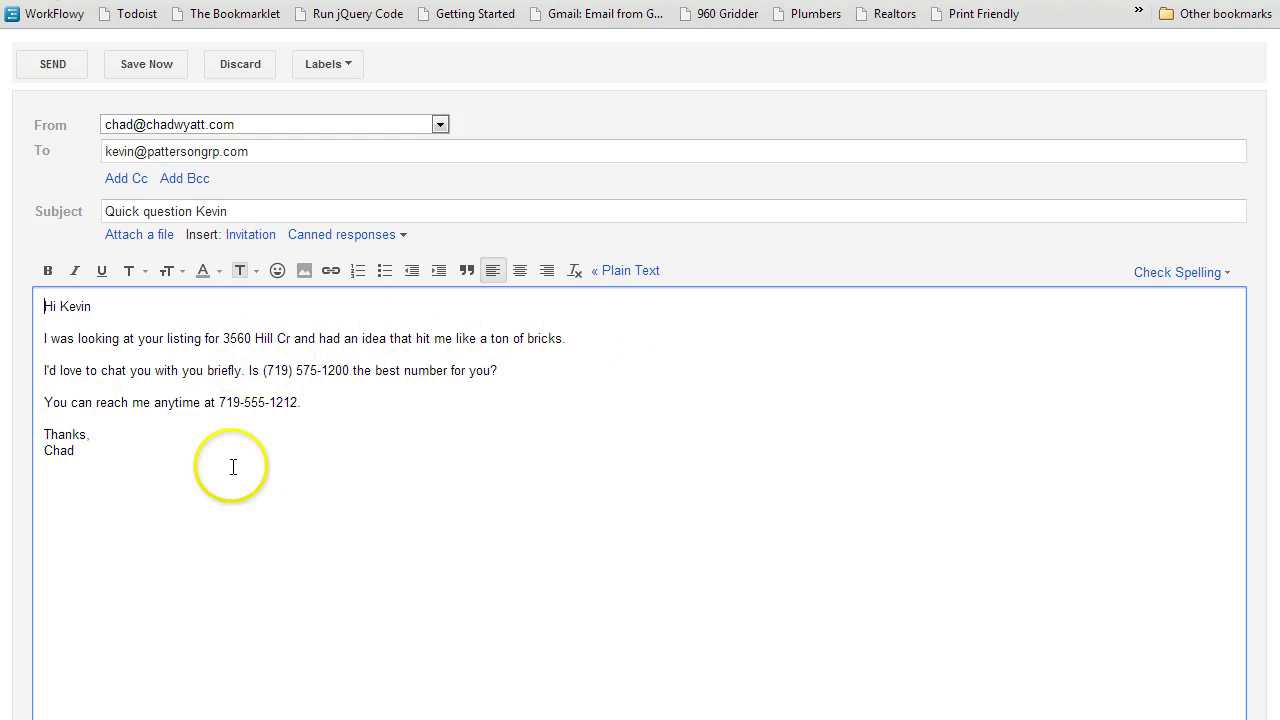
click(216, 418)
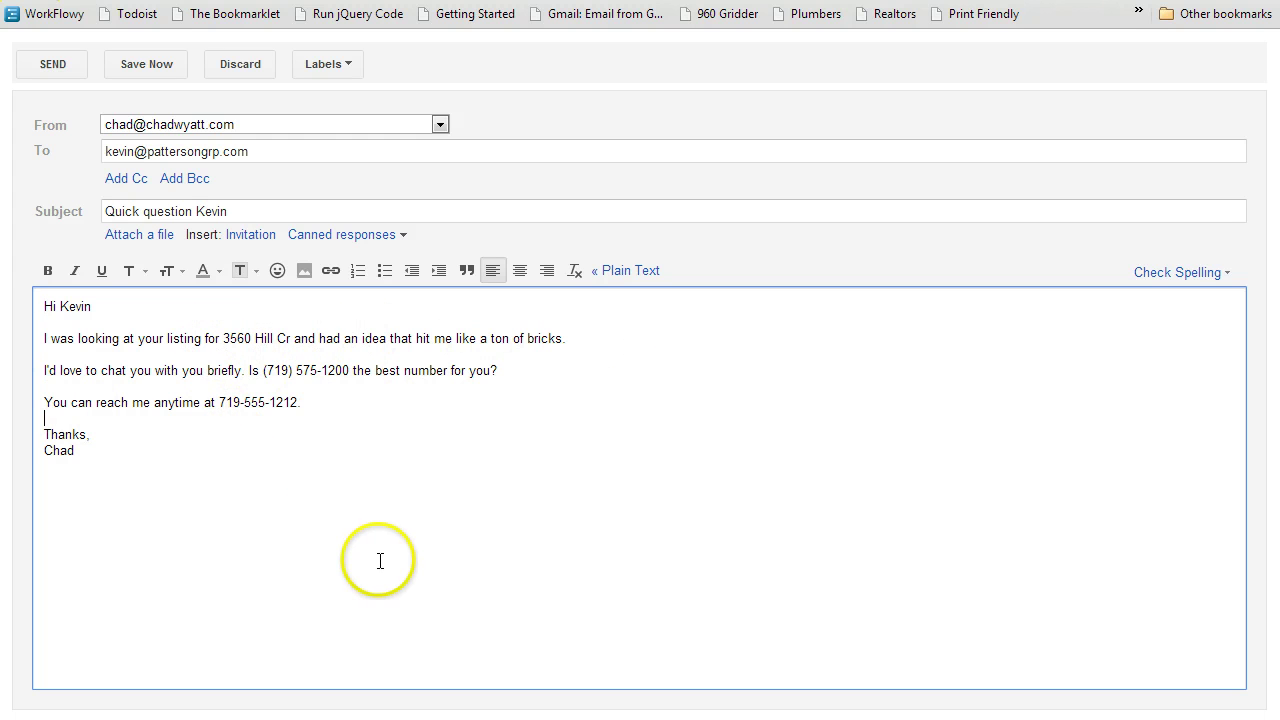
click(120, 548)
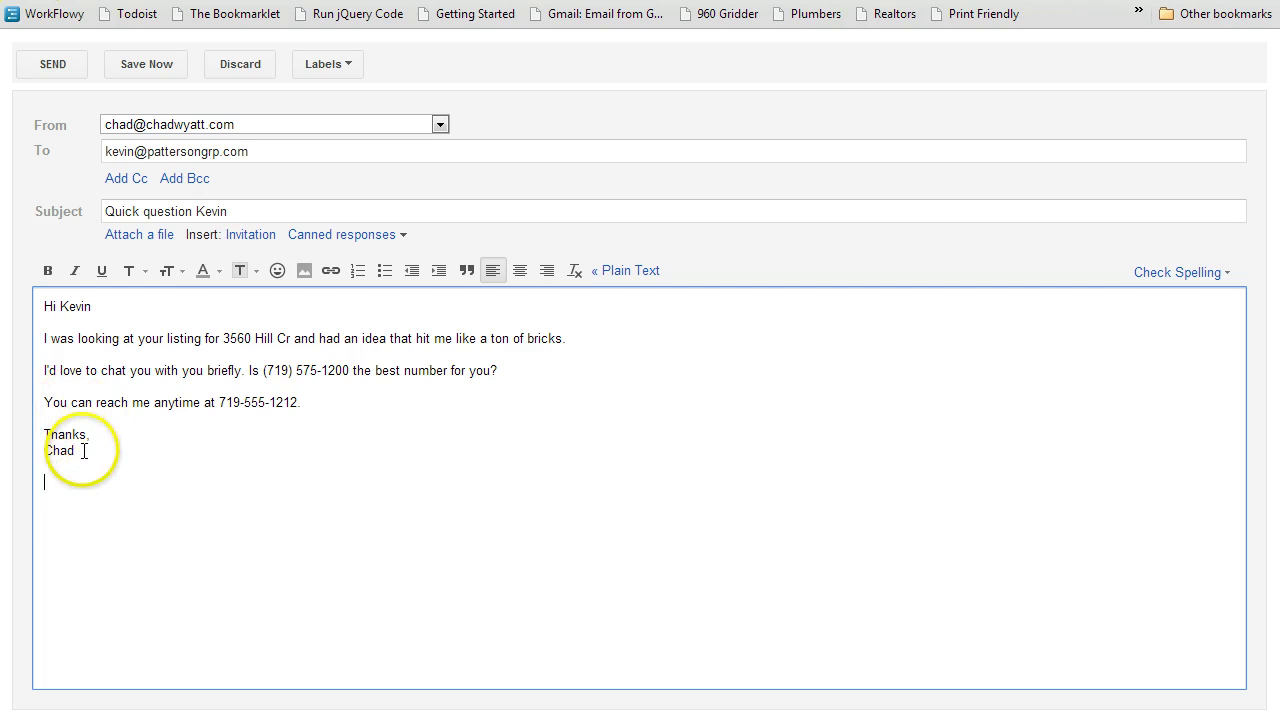
click(84, 451)
click(90, 501)
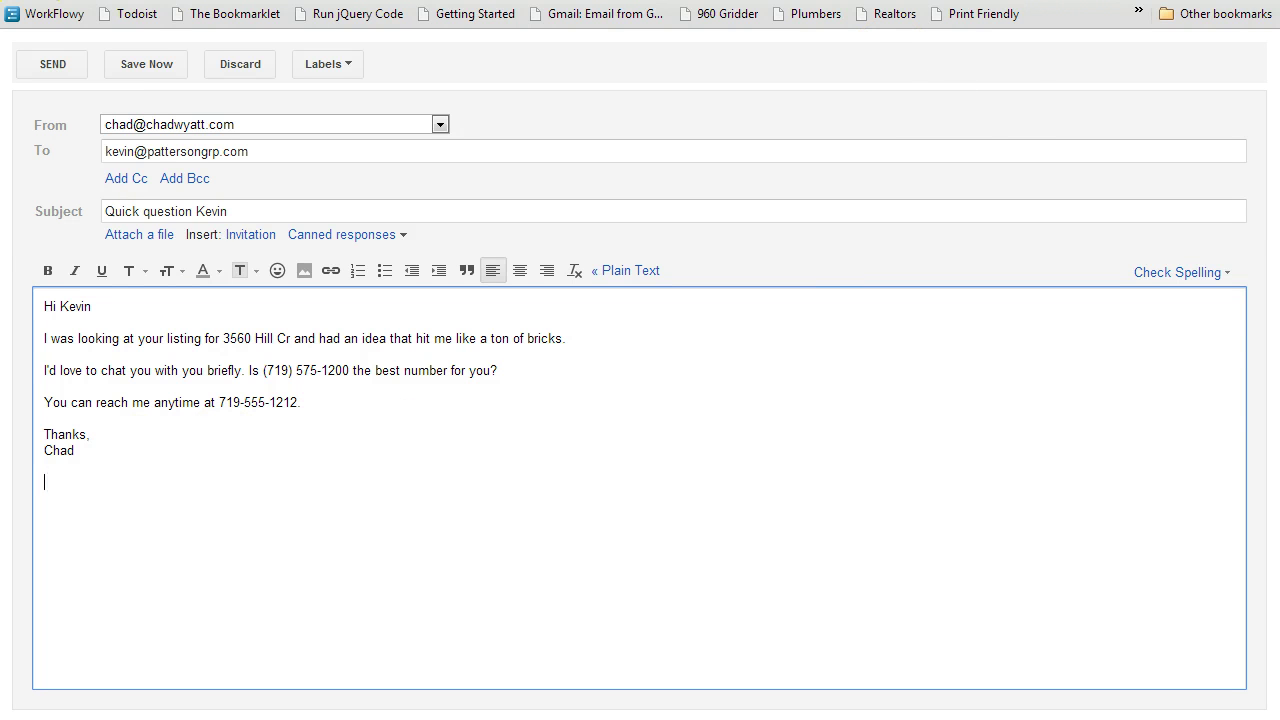
key(ctrl+Tab)
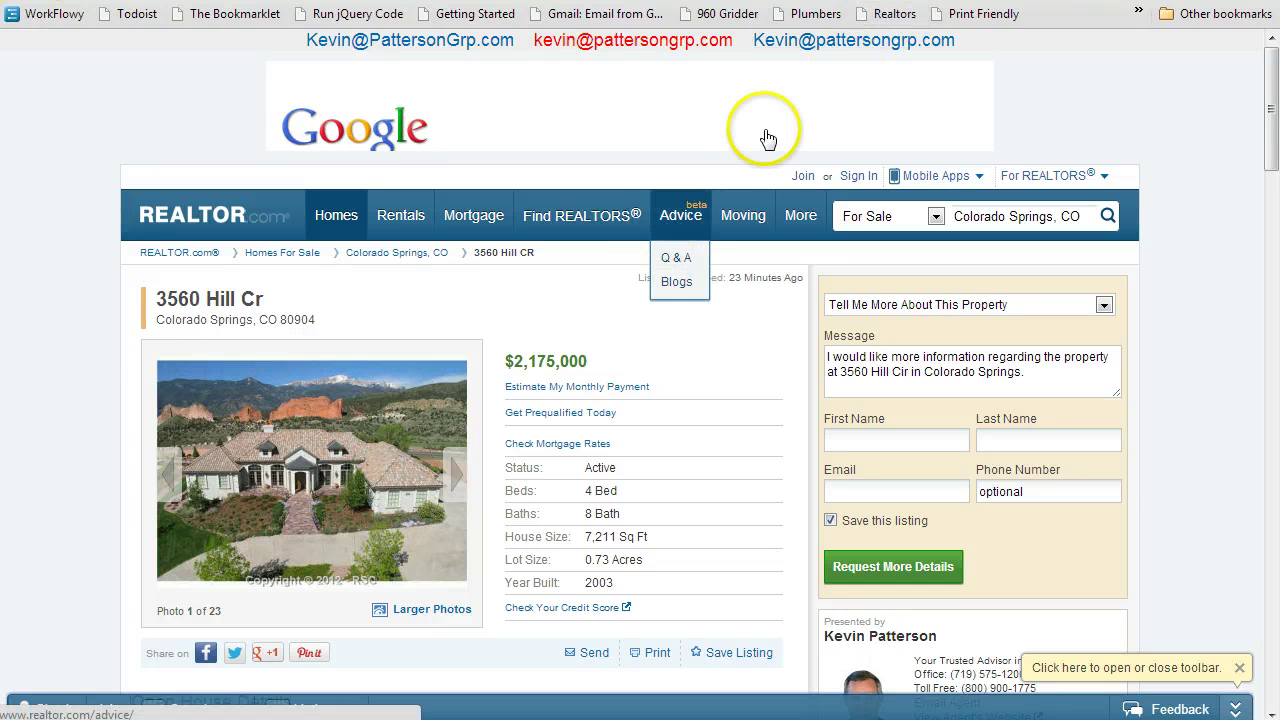
key(ctrl+Tab)
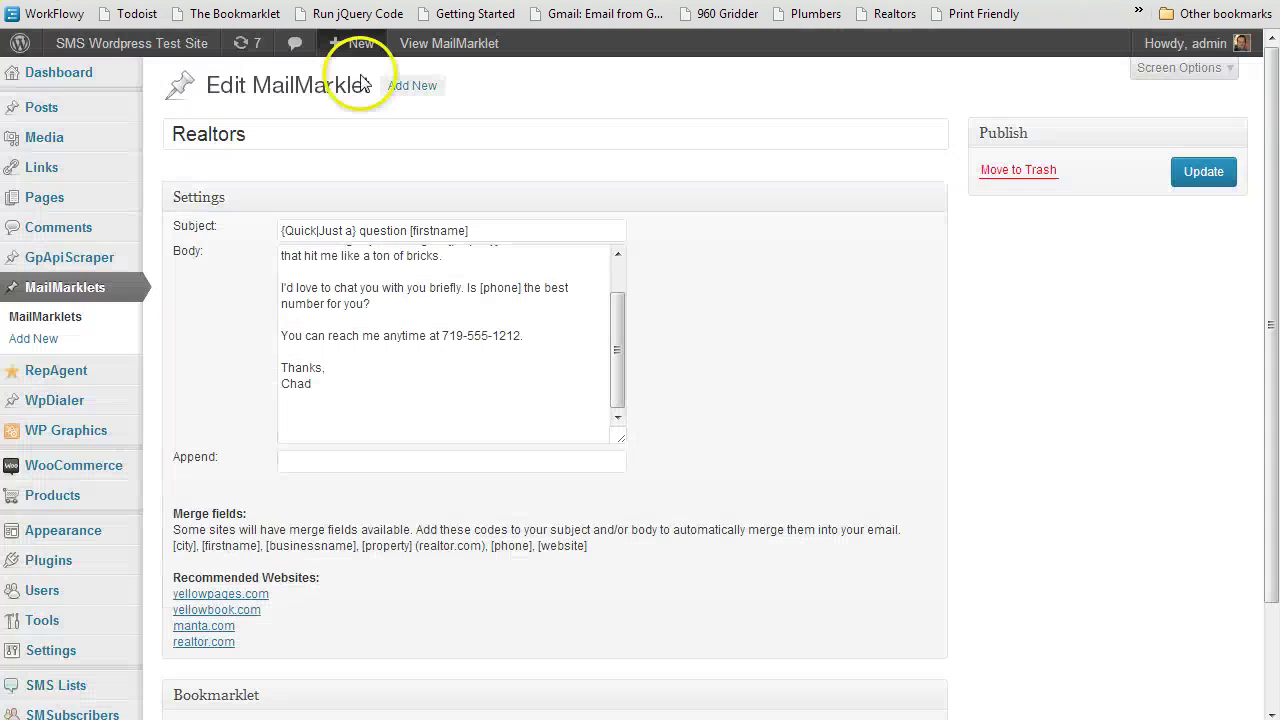
scroll(257, 506, down, 2)
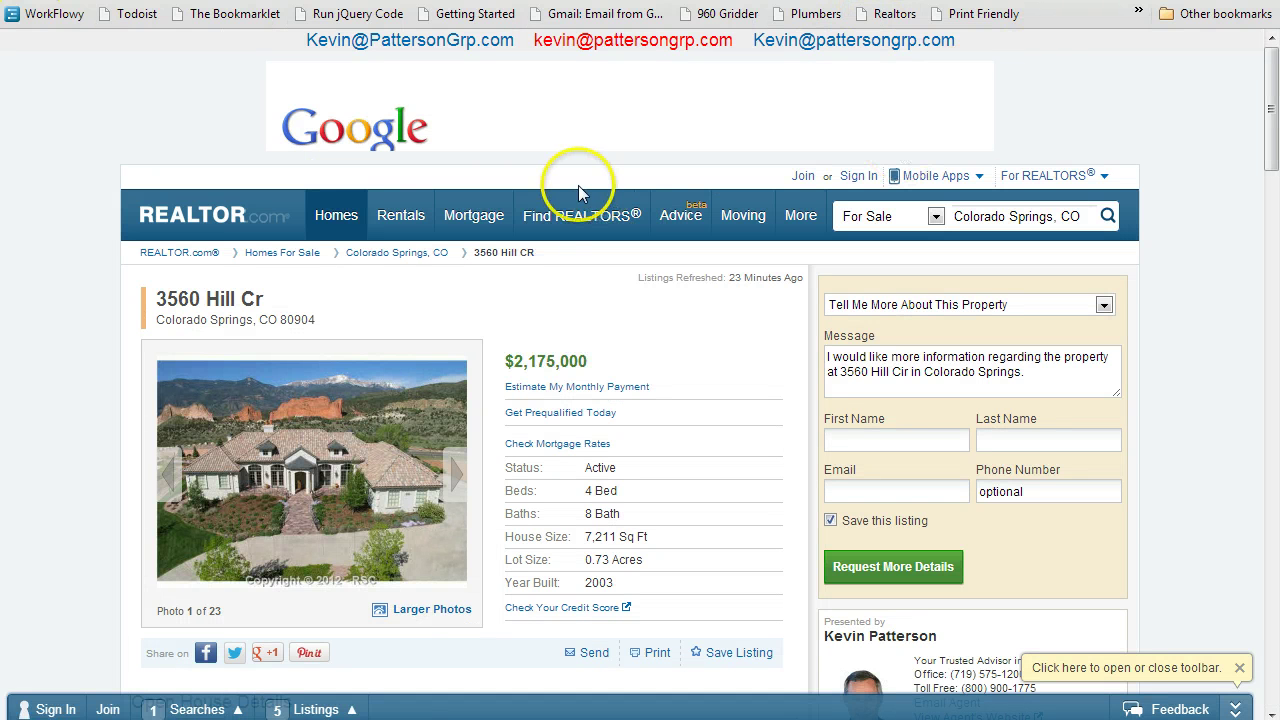
scroll(580, 194, down, 1)
scroll(645, 289, down, 5)
scroll(643, 290, up, 6)
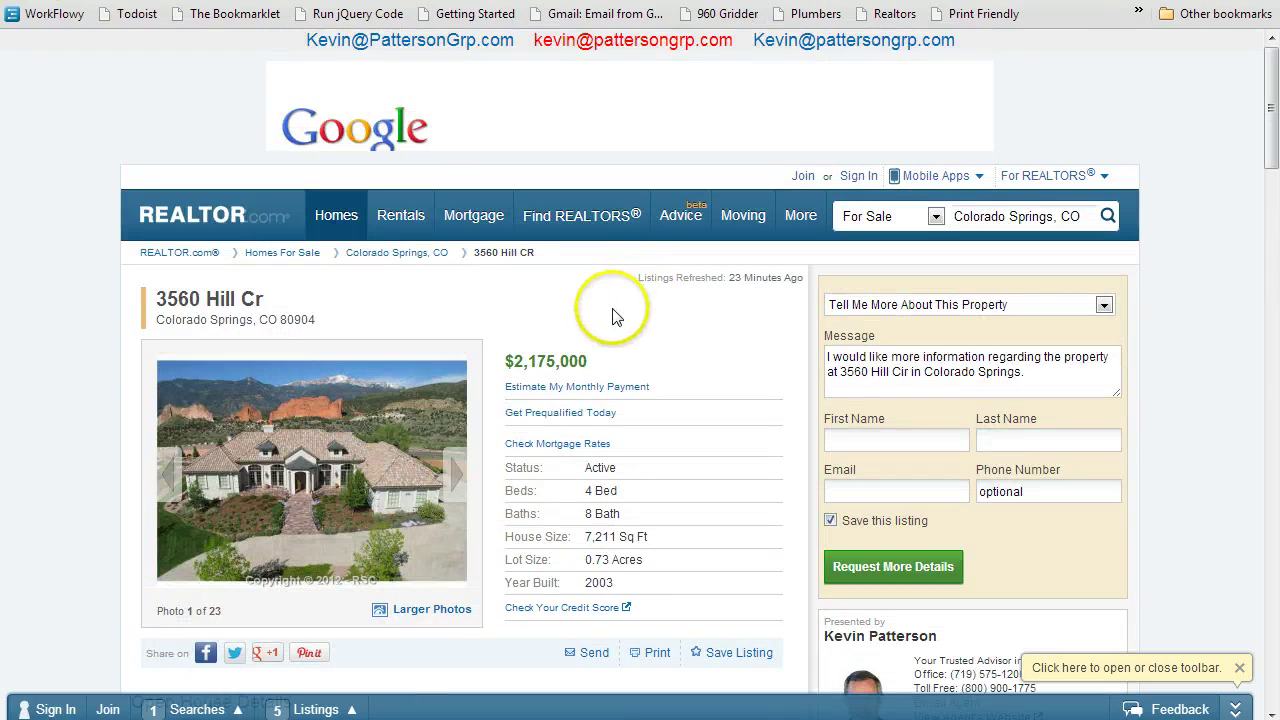
mouse_move(565, 225)
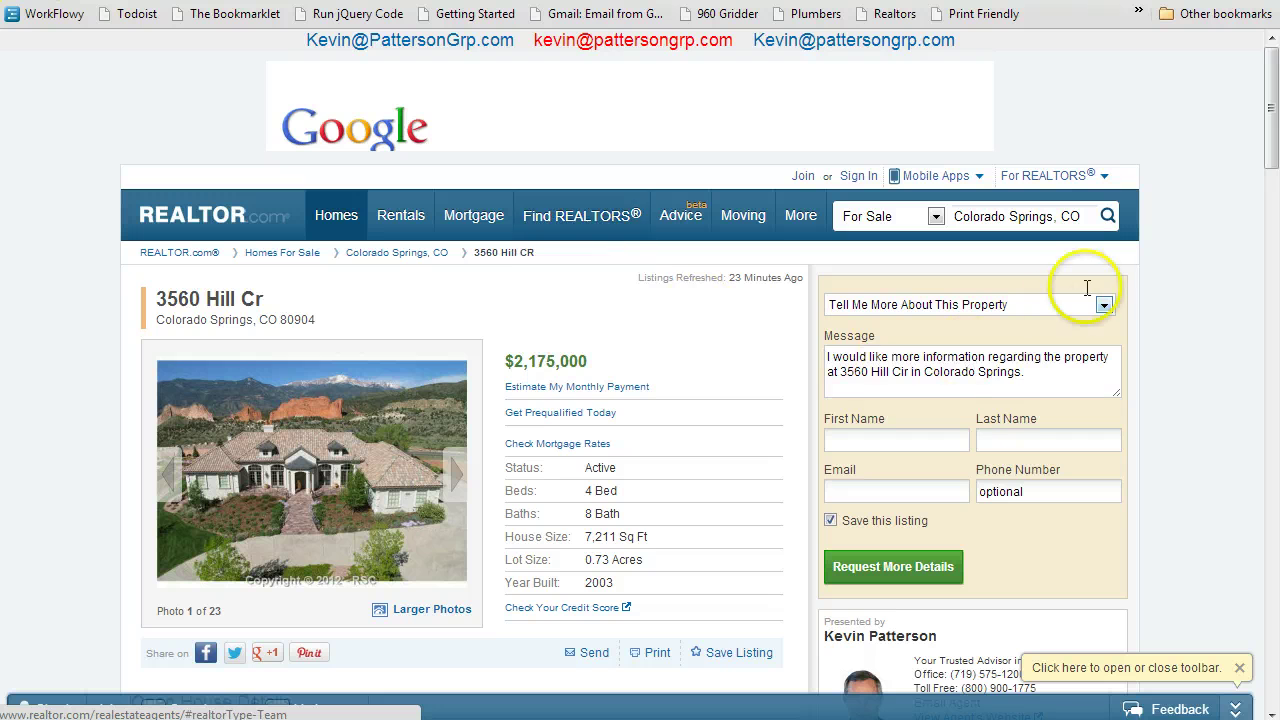
drag(1261, 172, 1249, 245)
drag(1272, 158, 1272, 130)
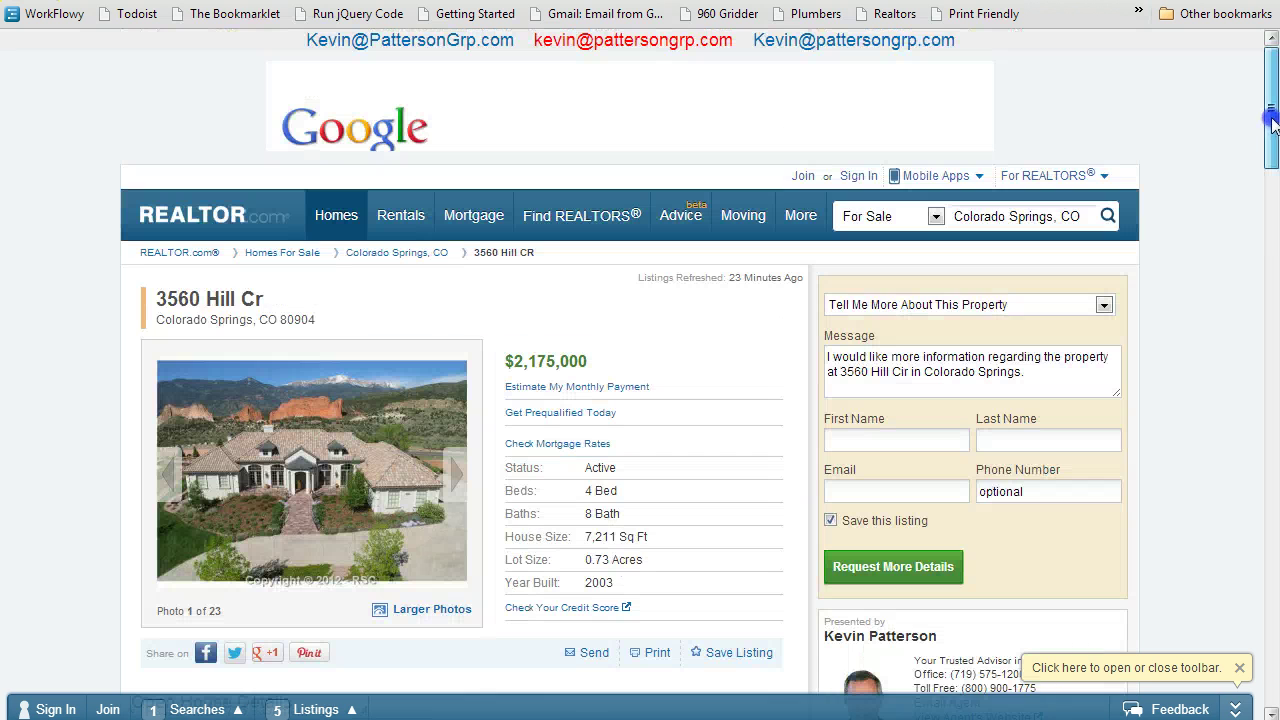
click(1170, 318)
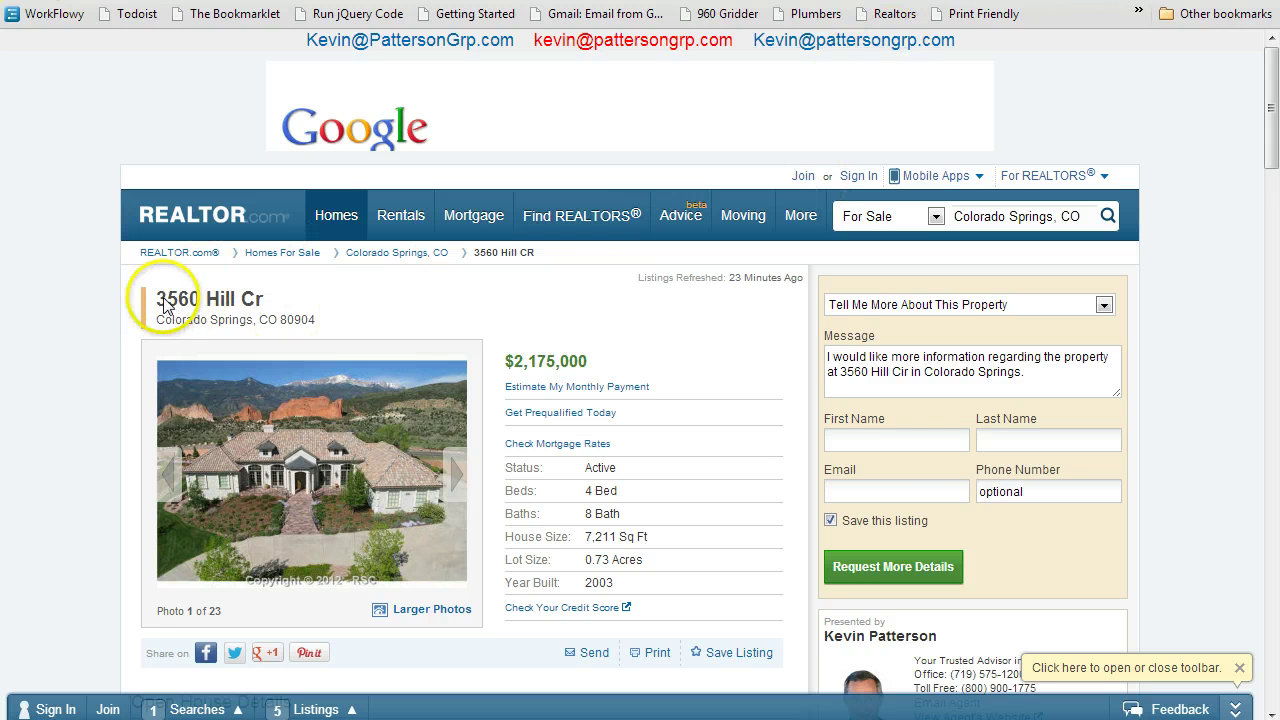
drag(145, 298, 202, 299)
click(203, 298)
scroll(366, 332, down, 8)
scroll(368, 332, up, 8)
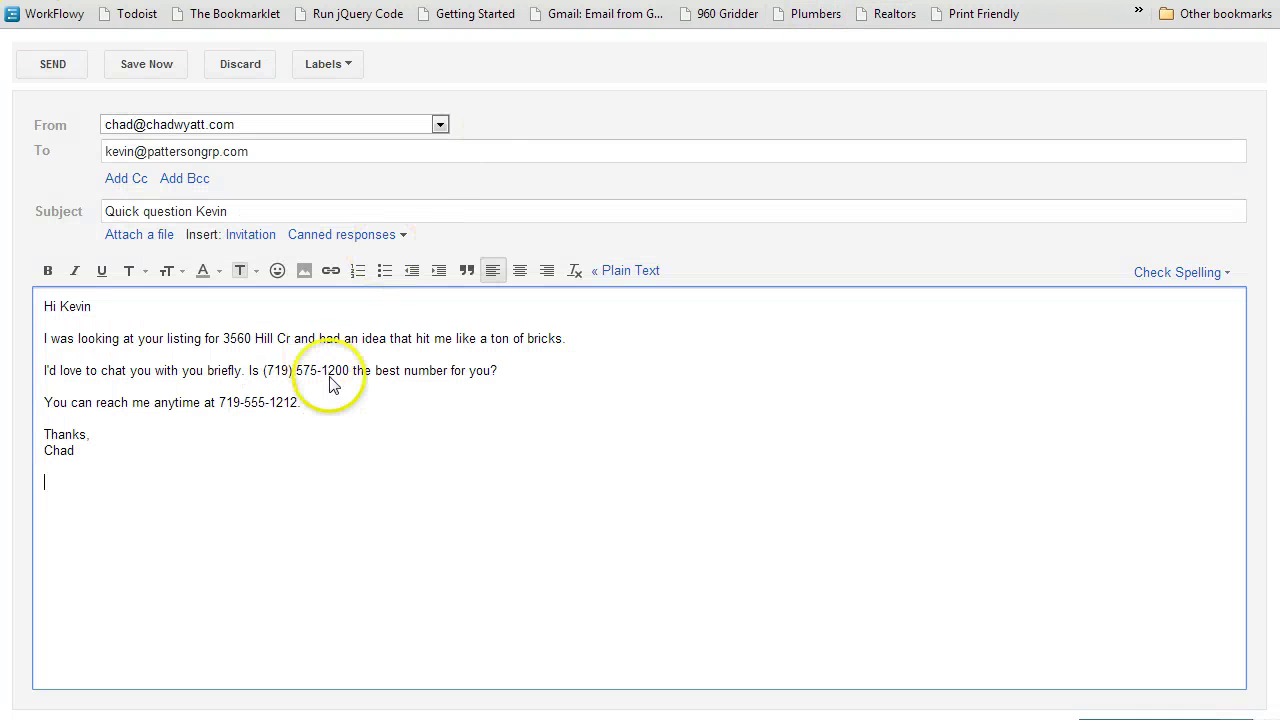
click(57, 518)
click(57, 471)
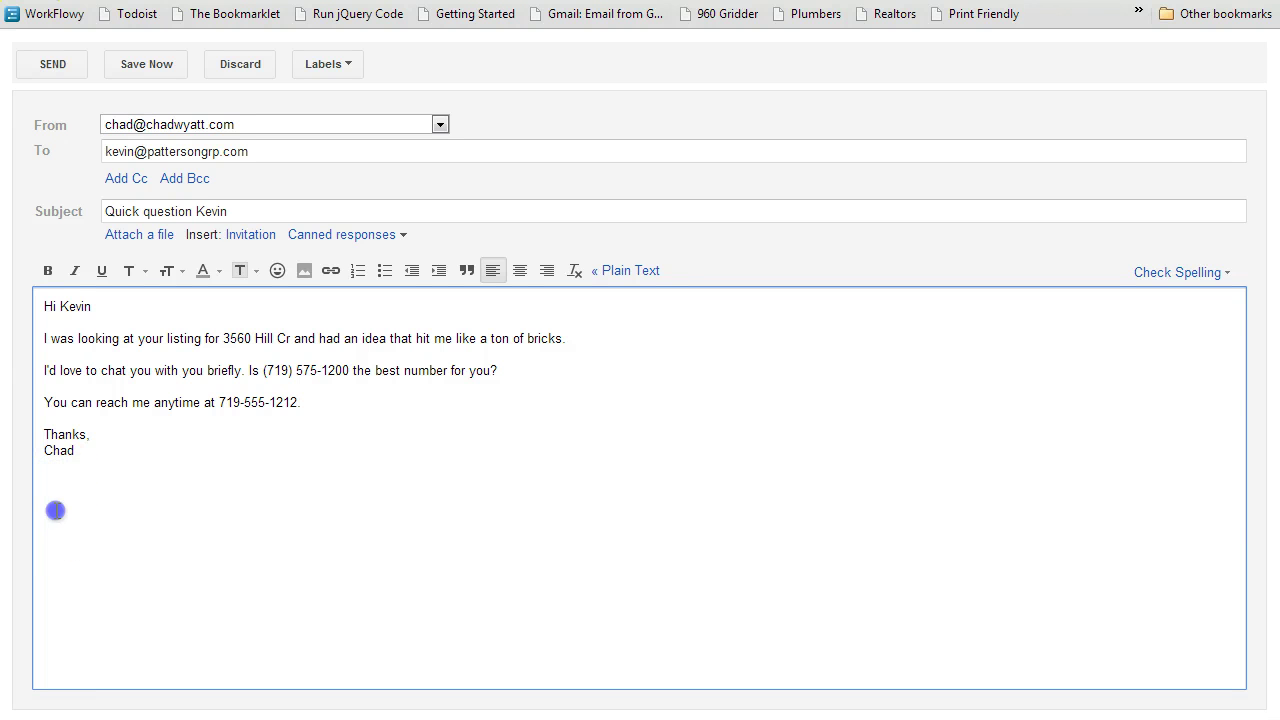
click(47, 466)
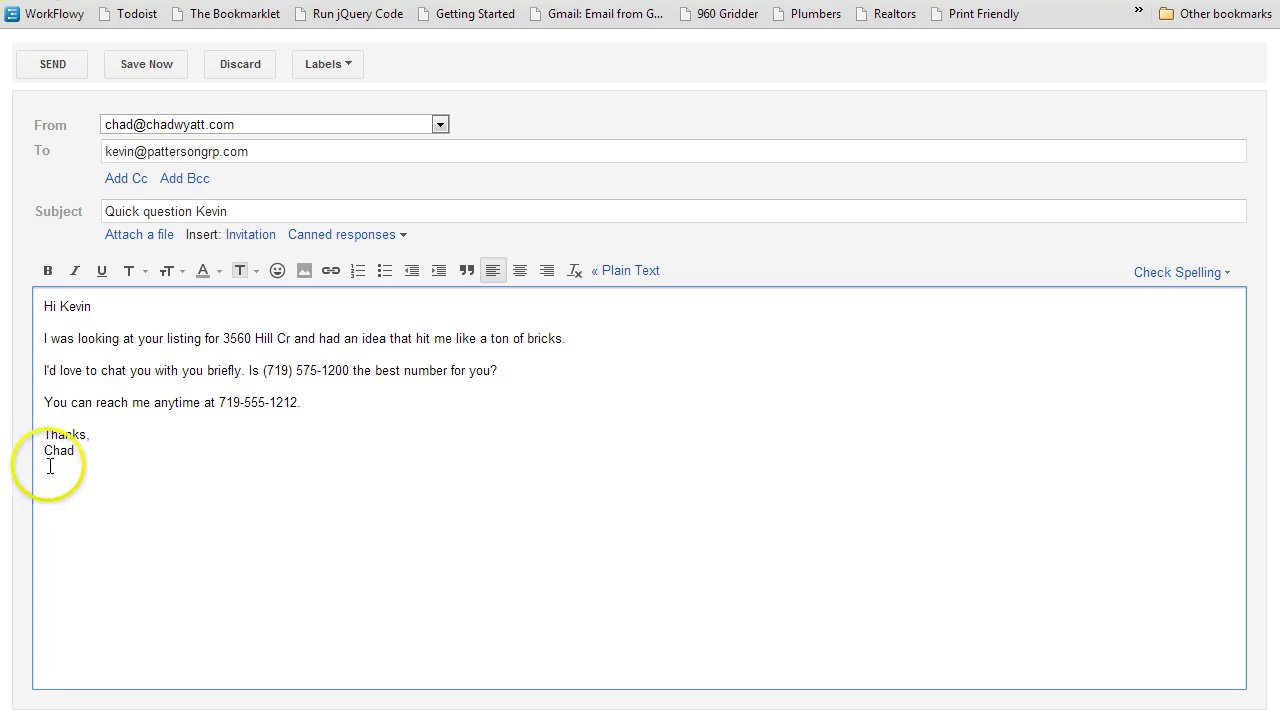
drag(44, 441, 63, 503)
click(43, 336)
click(45, 311)
click(63, 503)
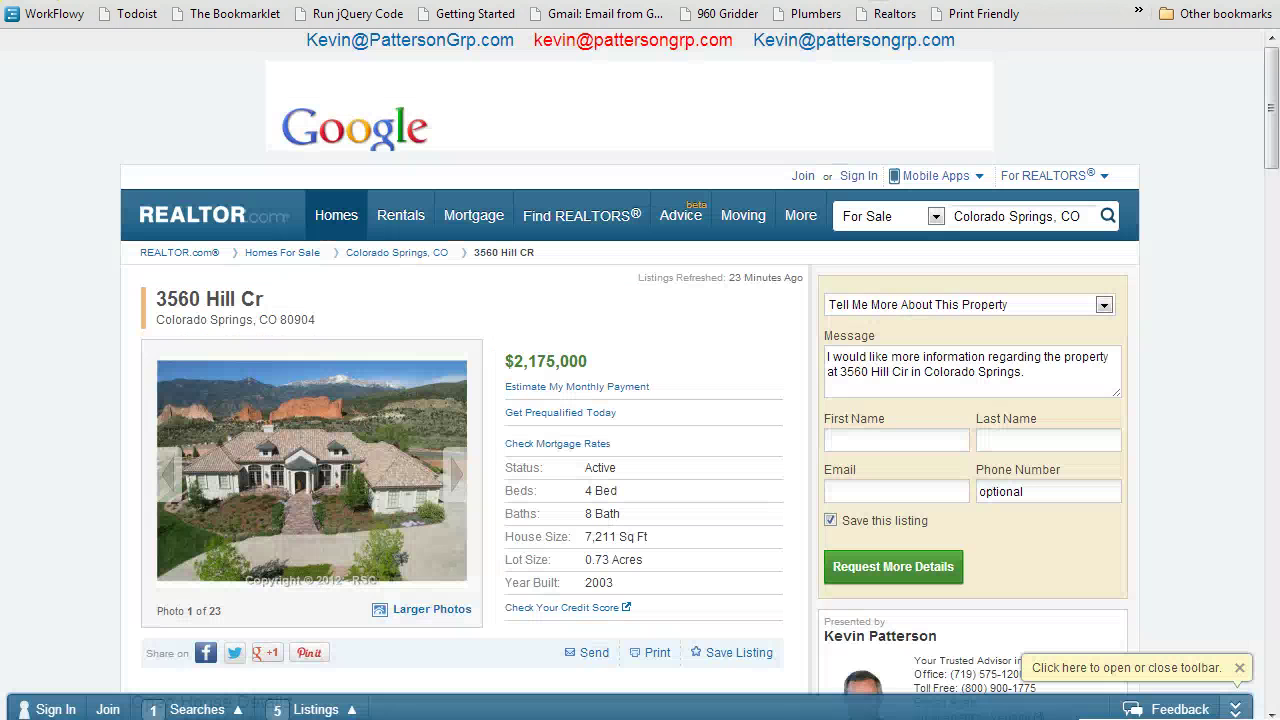
click(903, 12)
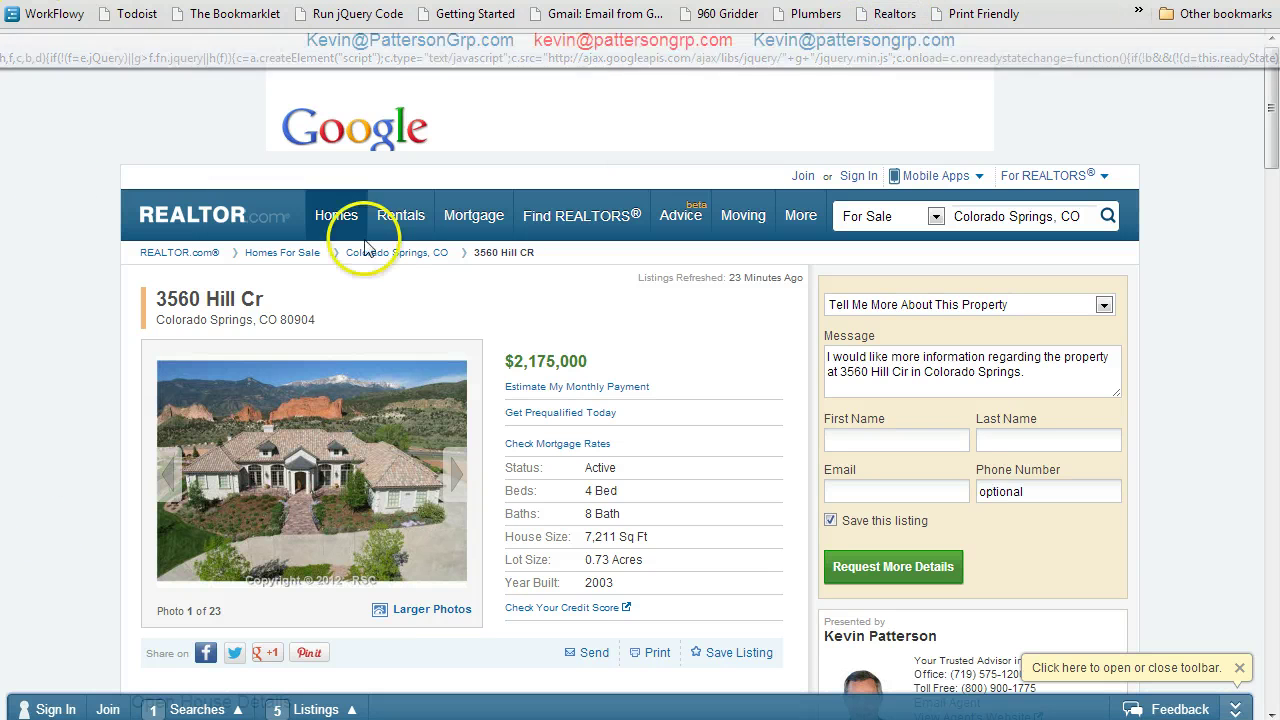
click(894, 20)
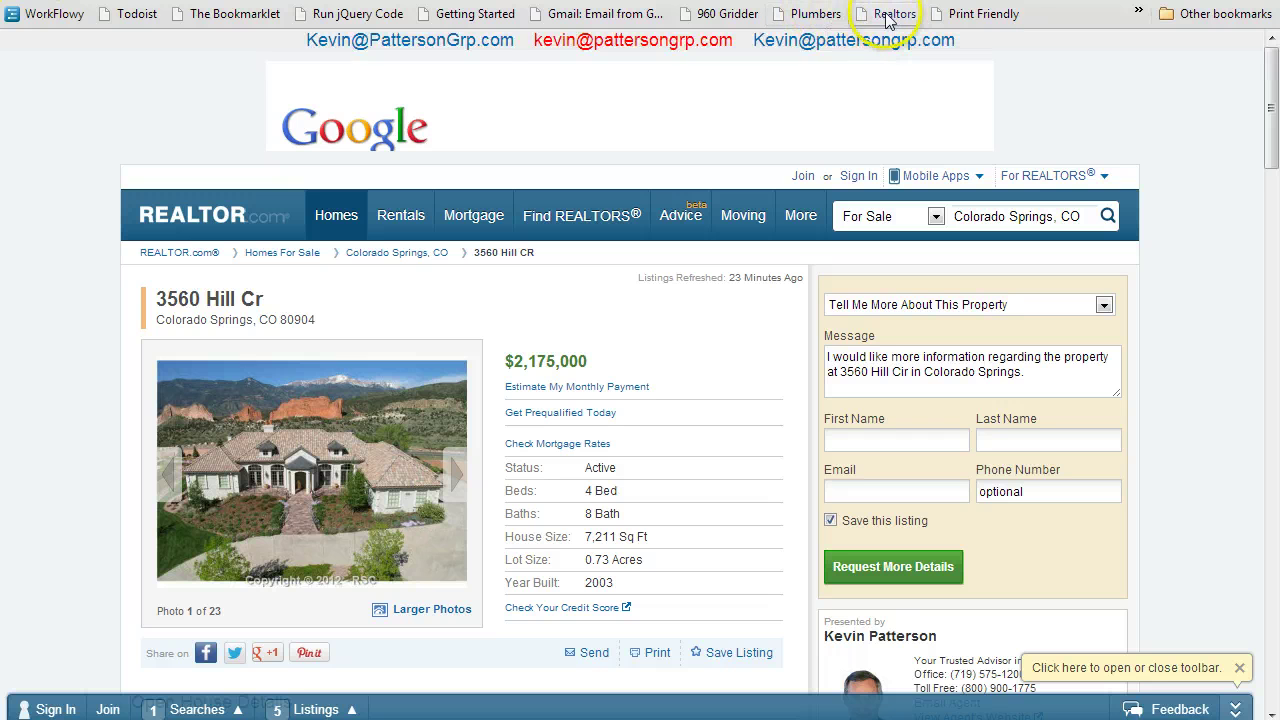